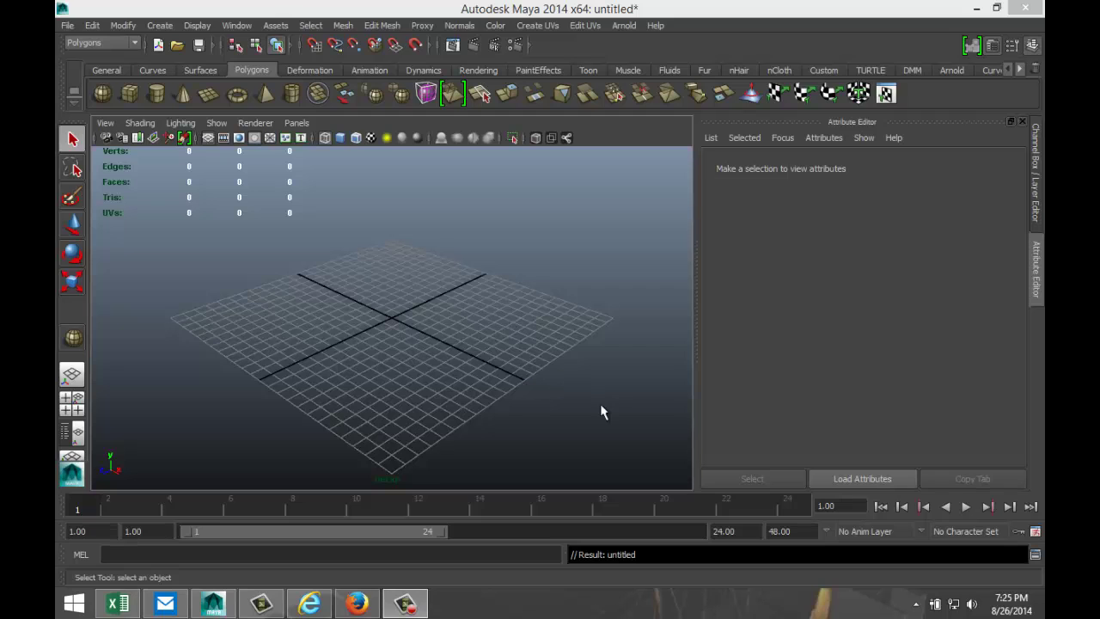
# Step: Create a polygon plane covering the whole grid and a polygon cube standing on one side of it
pyautogui.keyDown('alt'); pyautogui.moveTo(584, 410); pyautogui.dragTo(606, 405); pyautogui.keyUp('alt')
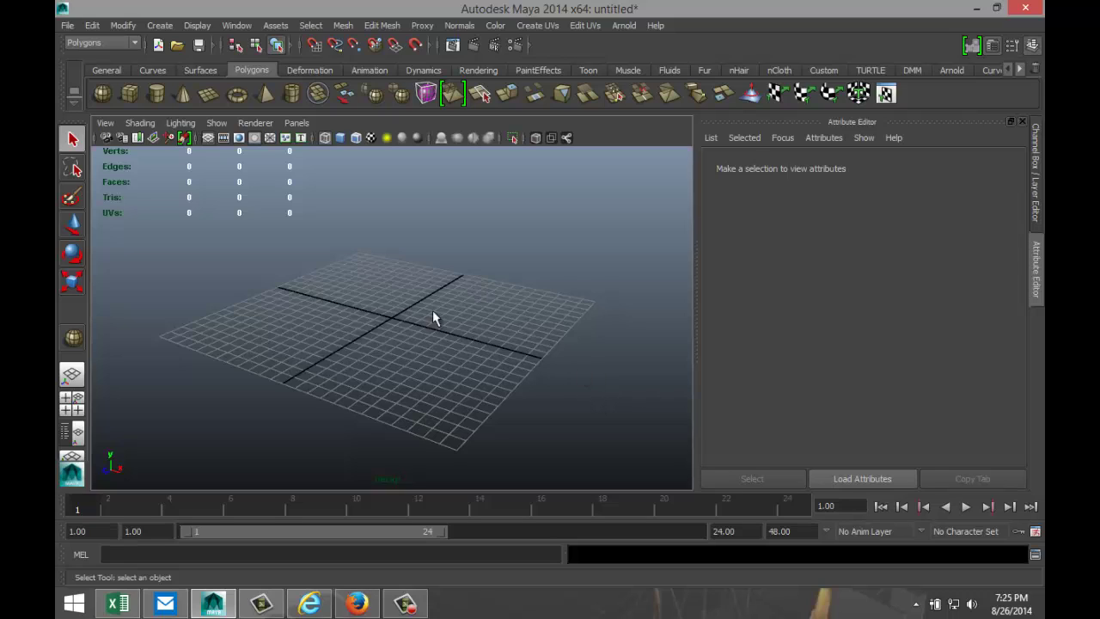
pyautogui.click(210, 101)
pyautogui.moveTo(162, 337); pyautogui.dragTo(597, 301)
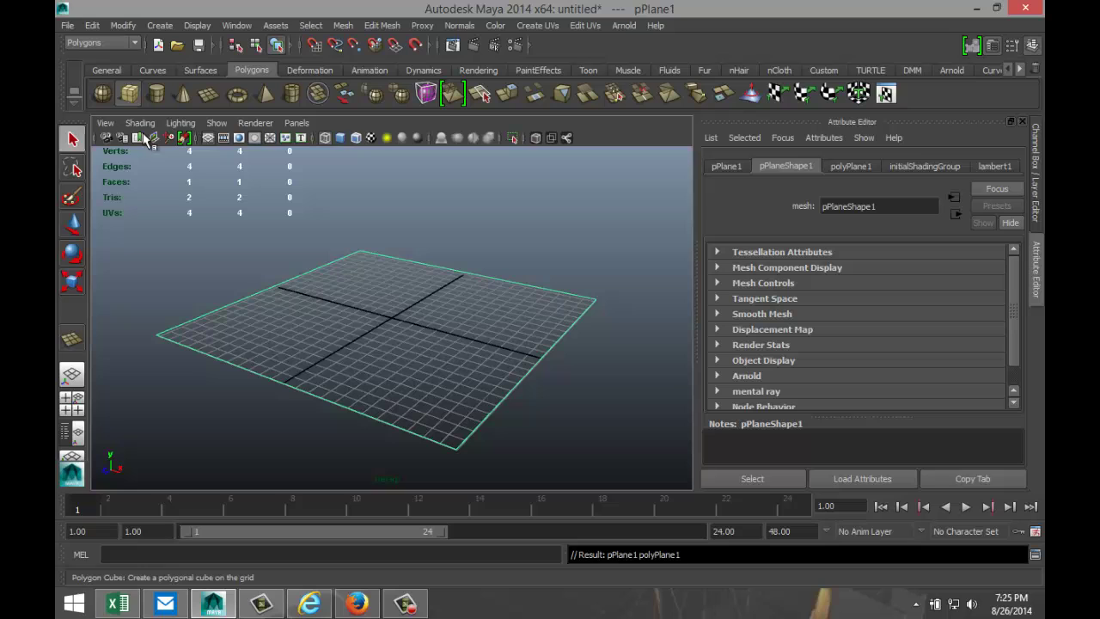
pyautogui.click(129, 93)
pyautogui.moveTo(258, 335); pyautogui.dragTo(327, 274)
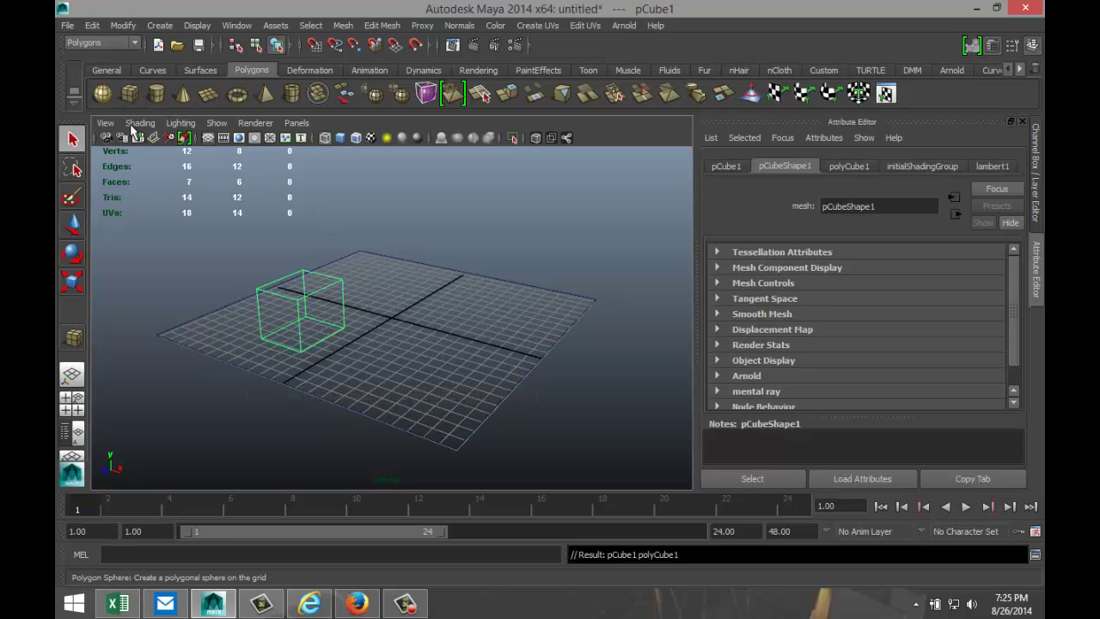
# Step: Create a polygon sphere on the opposite side of the plane from the cube, leaving nothing selected
pyautogui.click(102, 93)
pyautogui.moveTo(502, 320); pyautogui.dragTo(541, 325)
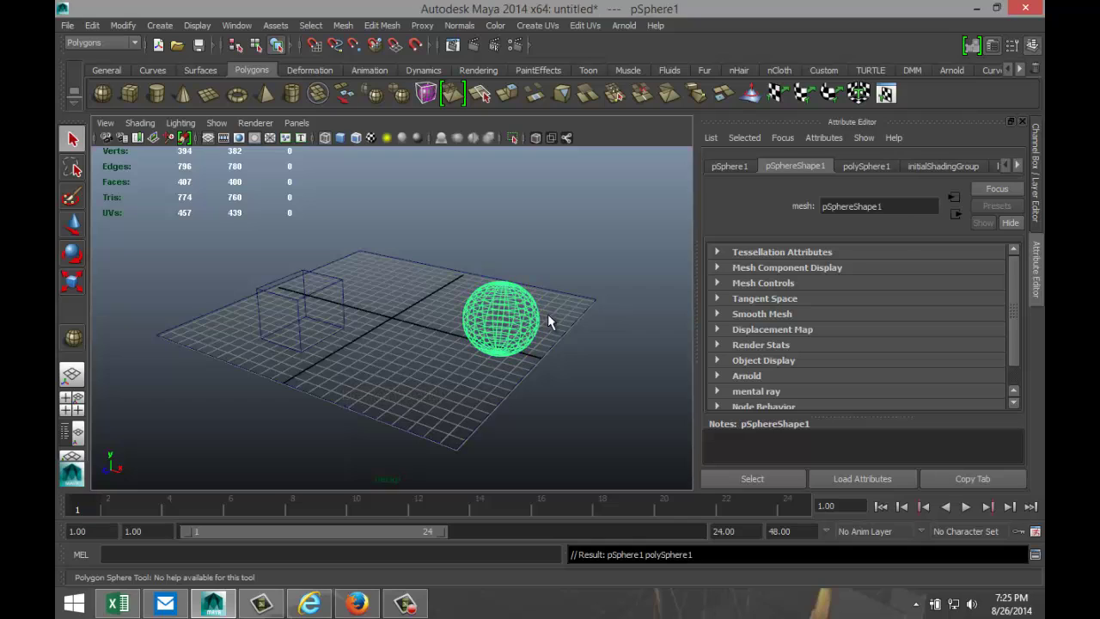
pyautogui.press('w')
pyautogui.click(502, 241)
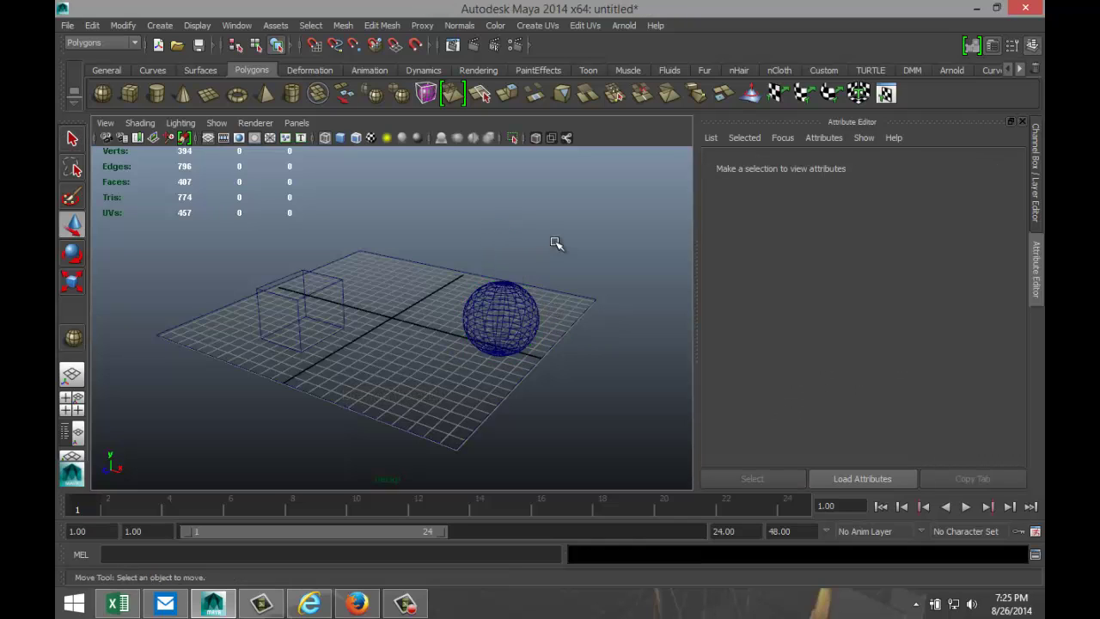
# Step: Turn on shaded display in the perspective view and raise the sphere vertically so it rests on the plane
pyautogui.press('5')
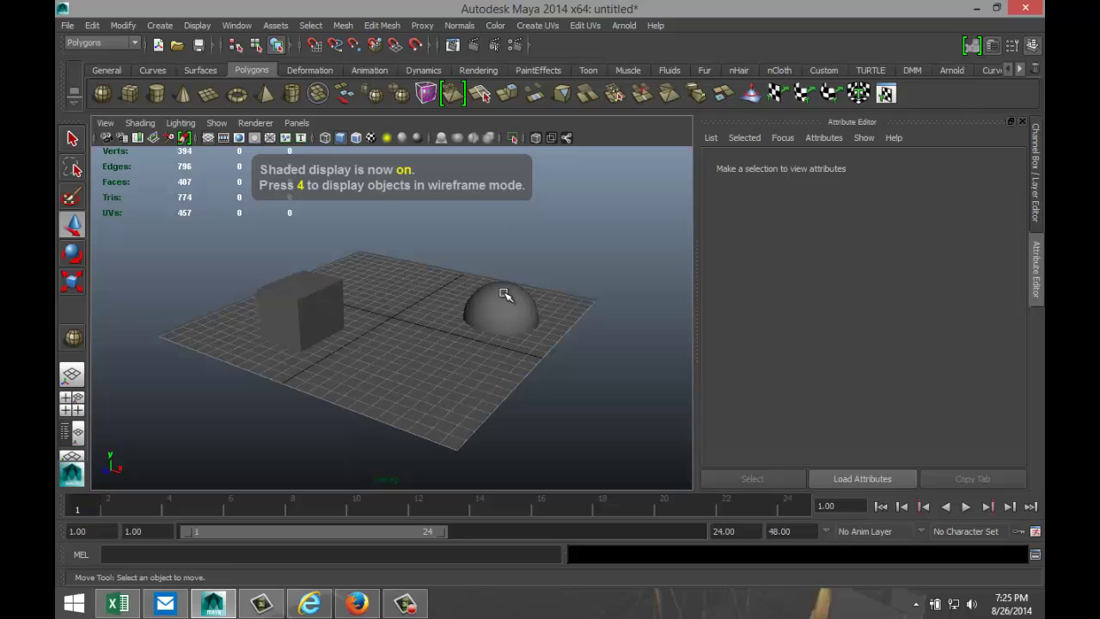
pyautogui.click(509, 297)
pyautogui.moveTo(509, 257); pyautogui.dragTo(514, 226)
pyautogui.moveTo(397, 313)
pyautogui.keyDown('alt'); pyautogui.mouseDown()
pyautogui.moveTo(401, 304)
pyautogui.moveTo(363, 342)
pyautogui.moveTo(425, 286)
pyautogui.moveTo(387, 248)
pyautogui.moveTo(434, 251)
pyautogui.moveTo(414, 298)
pyautogui.mouseUp(); pyautogui.keyUp('alt')
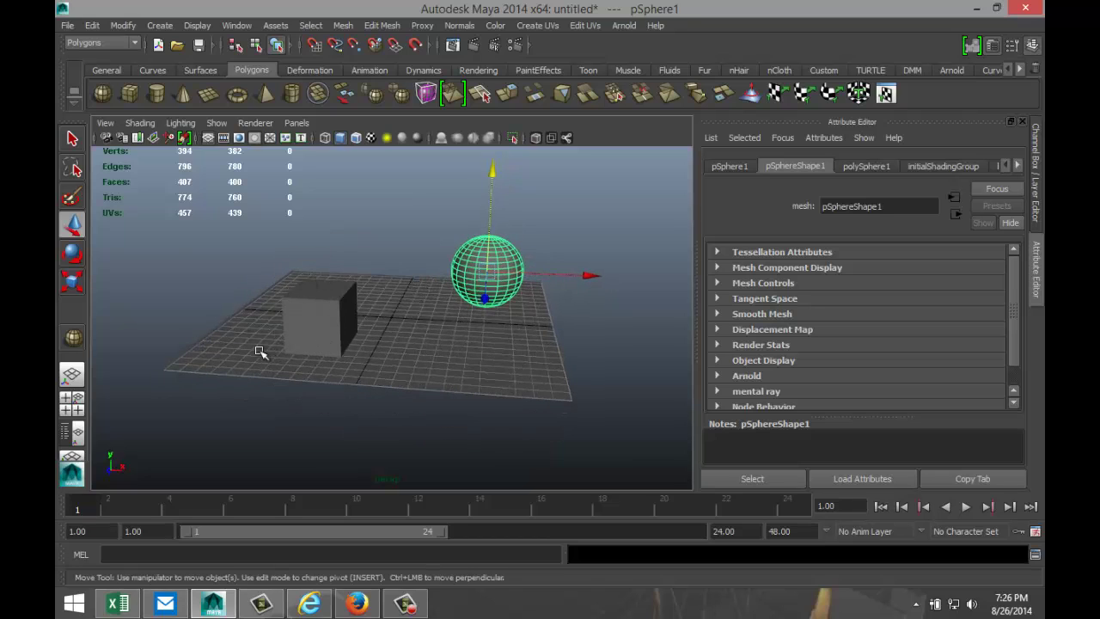
pyautogui.keyDown('alt'); pyautogui.moveTo(222, 345); pyautogui.dragTo(241, 319); pyautogui.keyUp('alt')
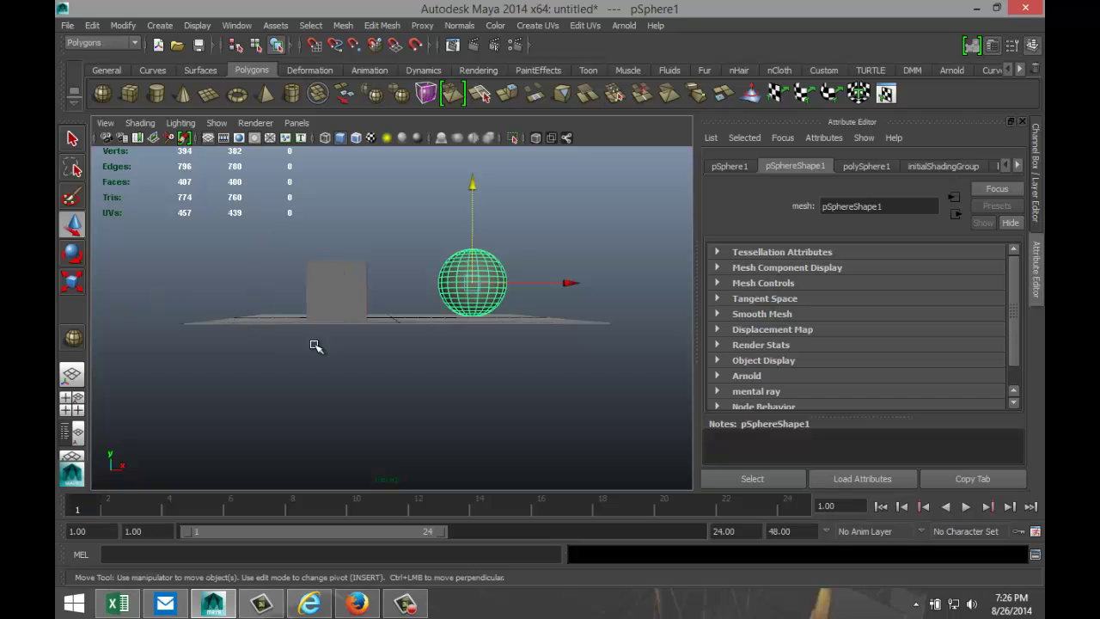
pyautogui.keyDown('alt'); pyautogui.moveTo(314, 344); pyautogui.dragTo(310, 395); pyautogui.keyUp('alt')
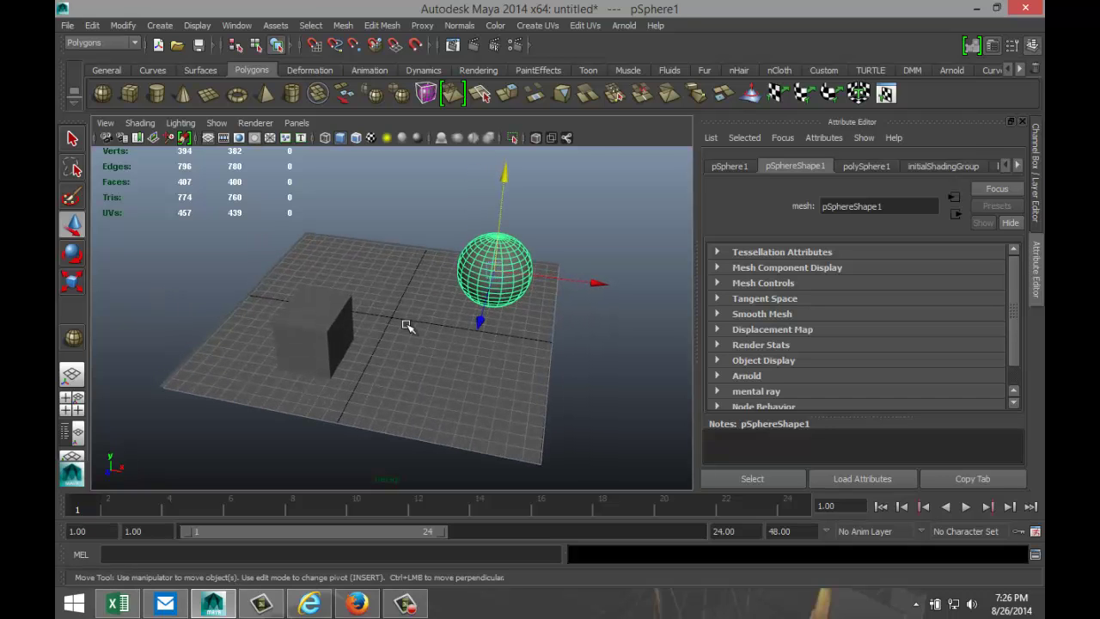
pyautogui.keyDown('alt'); pyautogui.moveTo(408, 326); pyautogui.dragTo(378, 324); pyautogui.keyUp('alt')
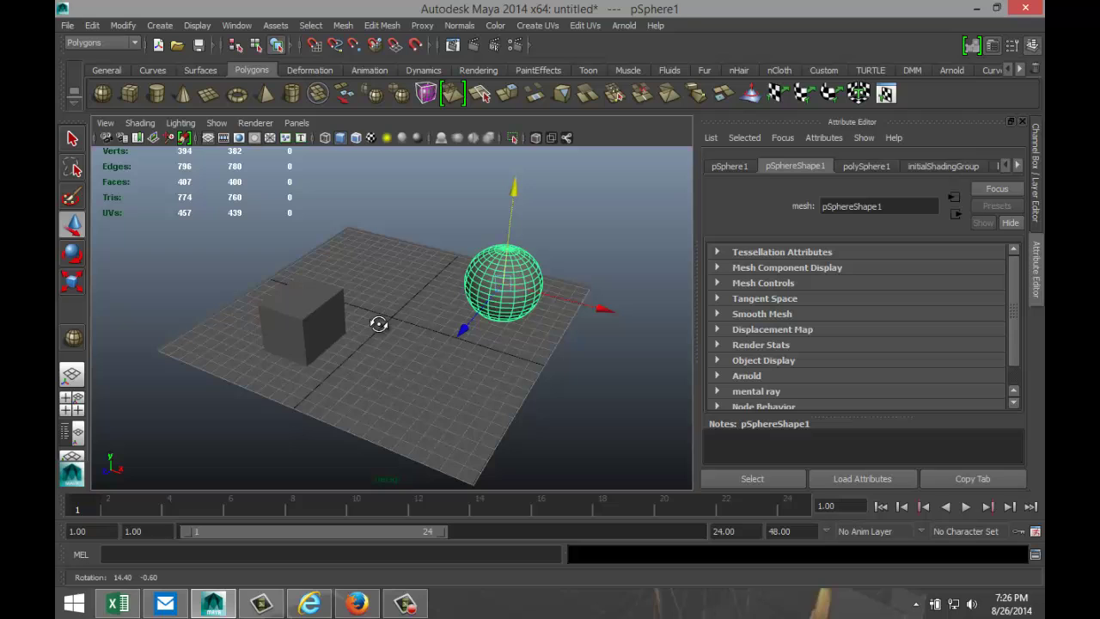
# Step: Show the top view full size in shaded display with the plane framed
pyautogui.click(71, 402)
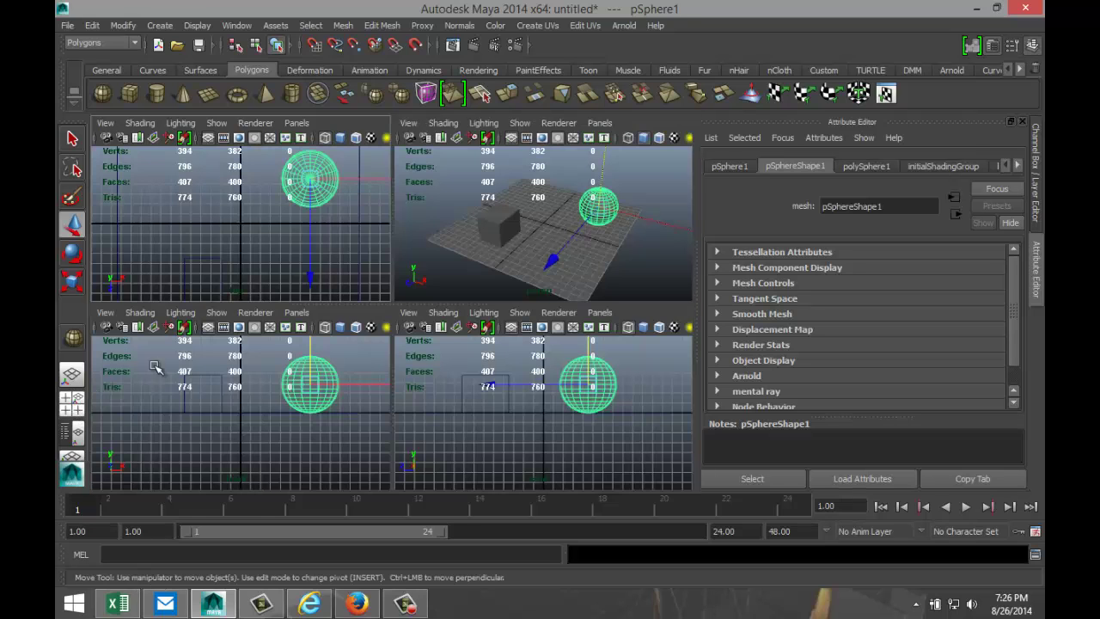
pyautogui.press('space')
pyautogui.scroll(-2, 269, 254)
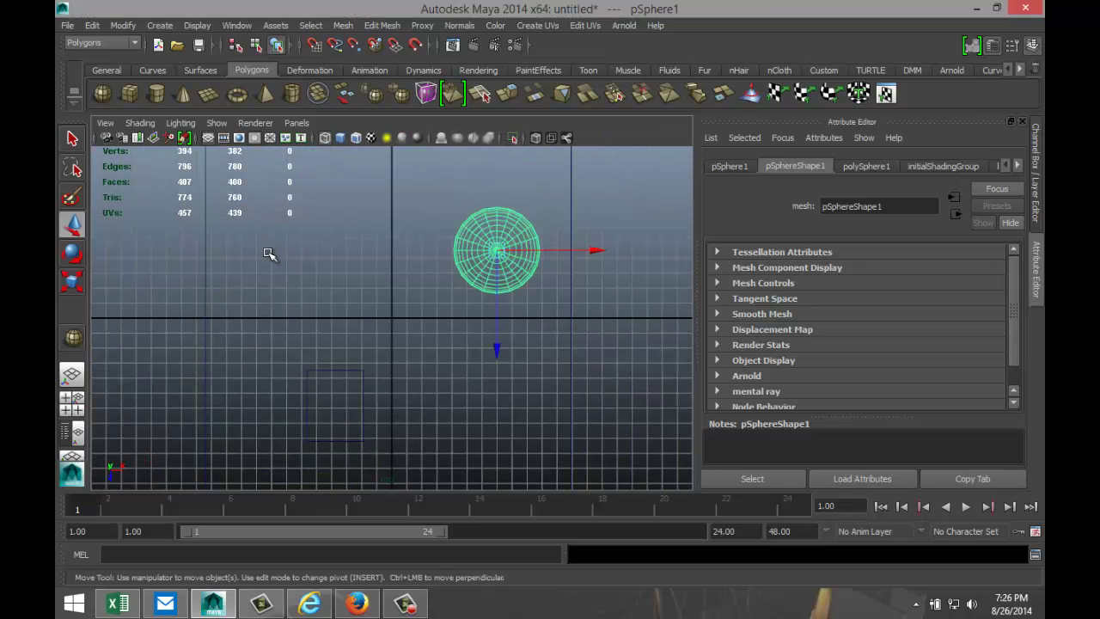
pyautogui.press('5')
pyautogui.scroll(3, 350, 240)
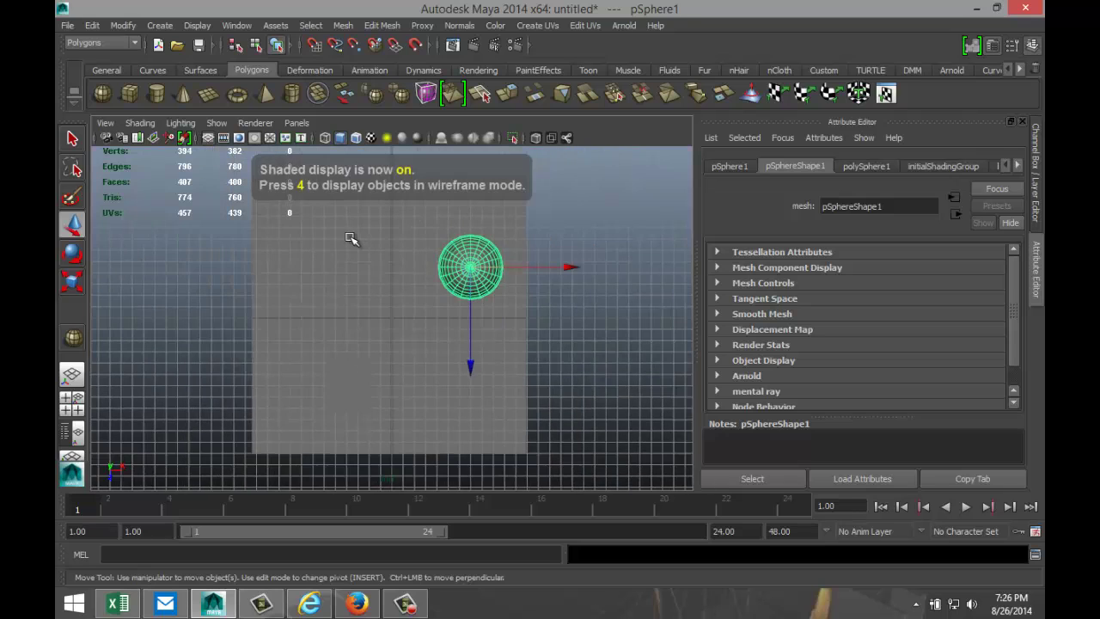
pyautogui.scroll(2, 353, 371)
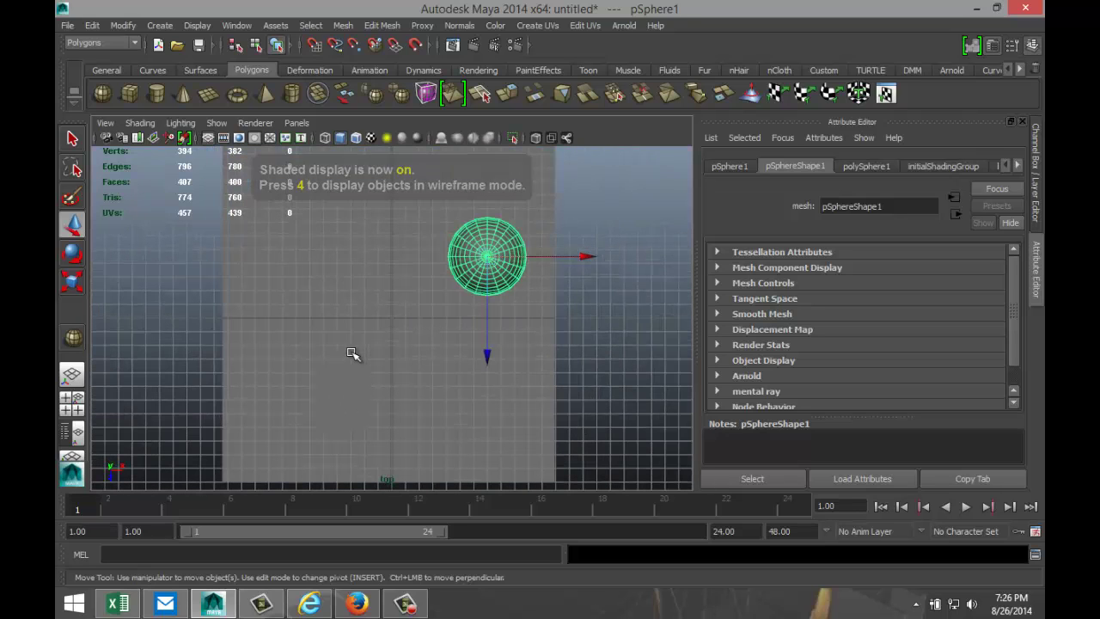
# Step: Draw a long winding CV curve in the top view, looping across the plane and passing over the sphere and cube
pyautogui.click(155, 26)
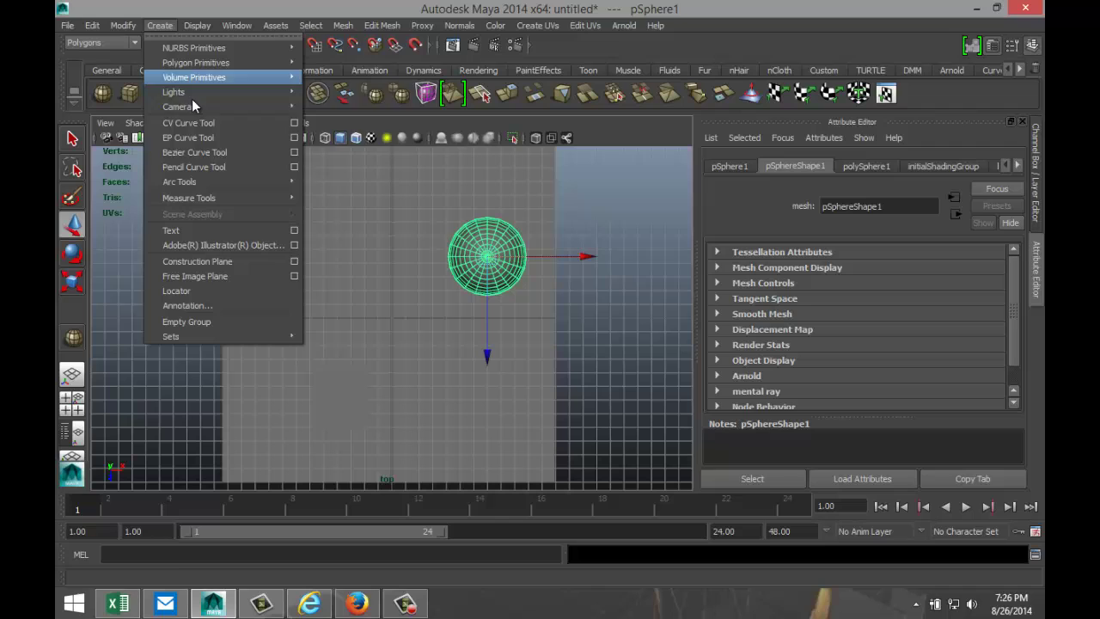
pyautogui.click(210, 126)
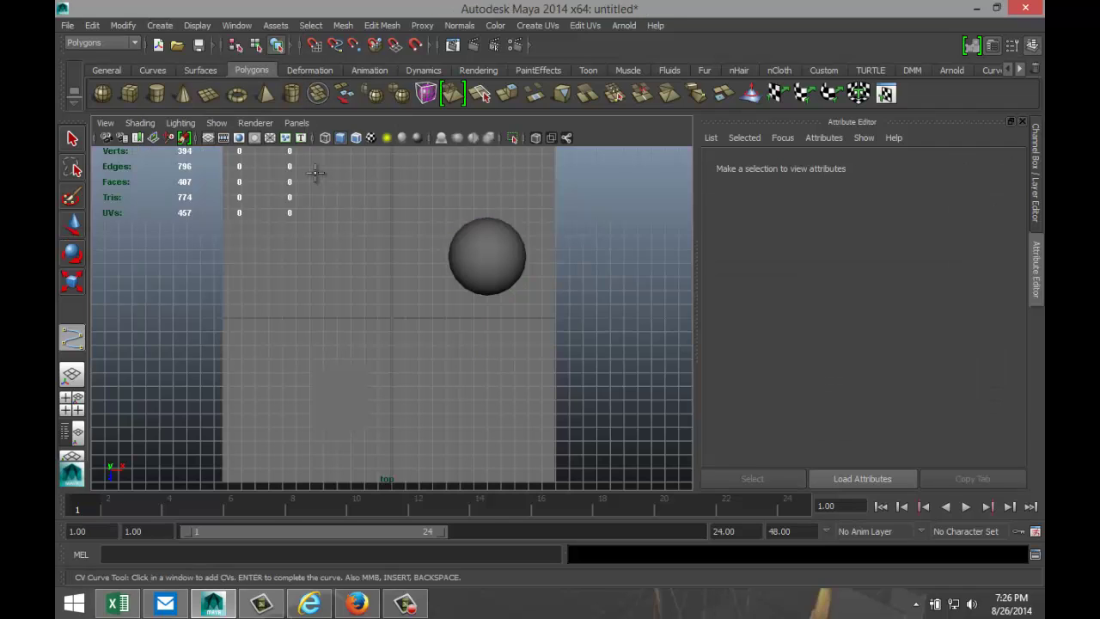
pyautogui.click(316, 173)
pyautogui.click(368, 177)
pyautogui.click(403, 184)
pyautogui.click(443, 206)
pyautogui.click(469, 221)
pyautogui.click(492, 243)
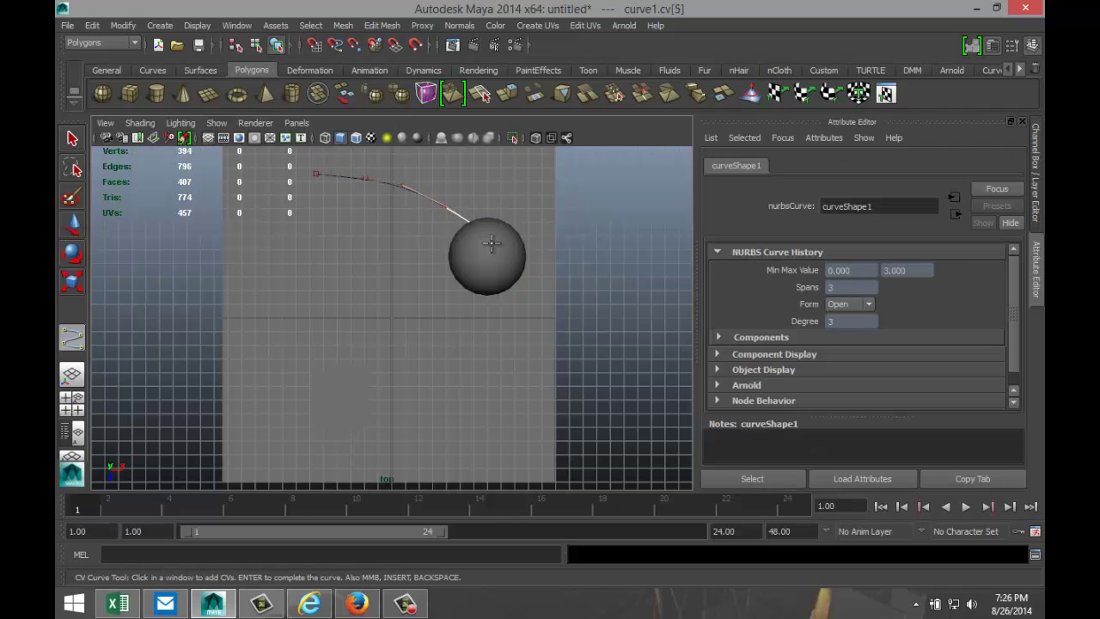
pyautogui.click(498, 258)
pyautogui.click(496, 277)
pyautogui.click(486, 292)
pyautogui.click(455, 303)
pyautogui.click(428, 307)
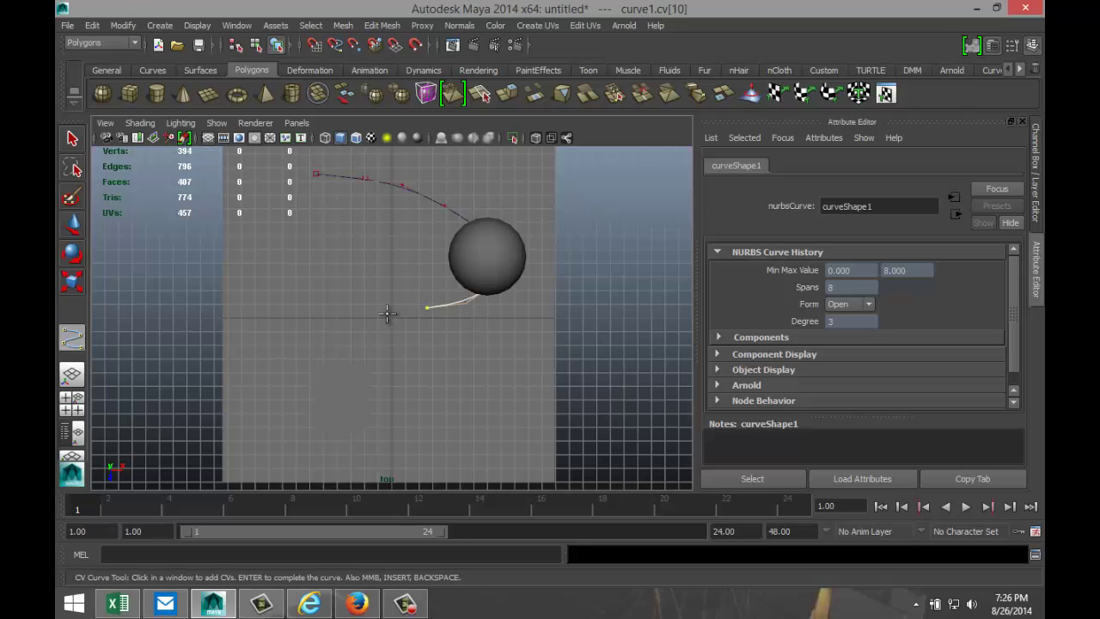
pyautogui.click(382, 317)
pyautogui.click(356, 333)
pyautogui.click(340, 349)
pyautogui.click(326, 364)
pyautogui.click(313, 379)
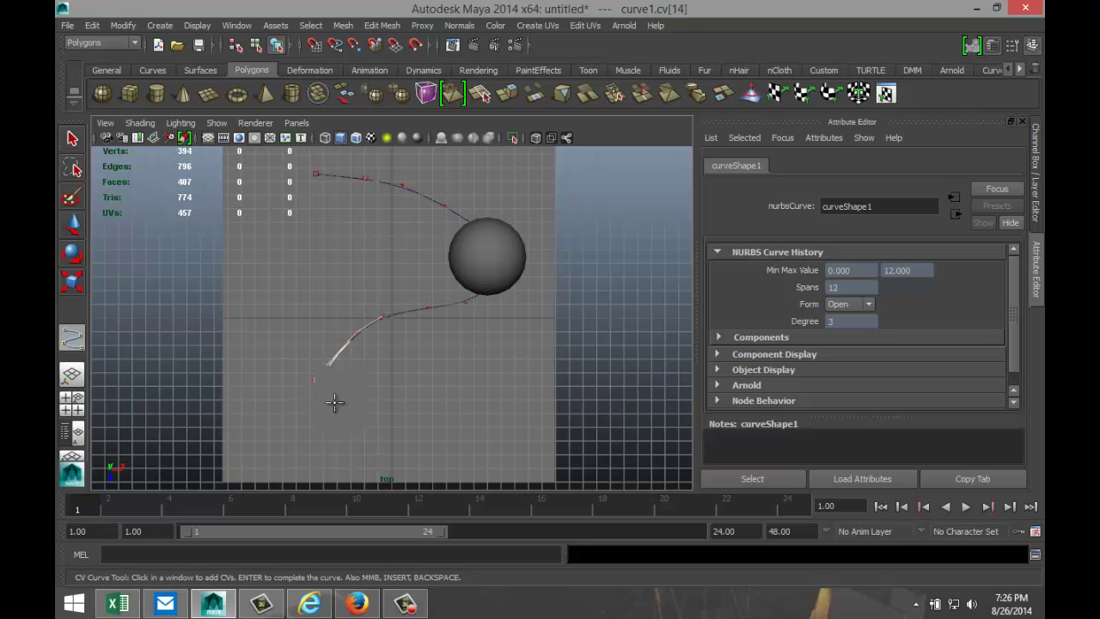
pyautogui.click(374, 429)
pyautogui.click(428, 437)
pyautogui.click(473, 421)
pyautogui.click(477, 396)
pyautogui.click(445, 378)
pyautogui.click(406, 378)
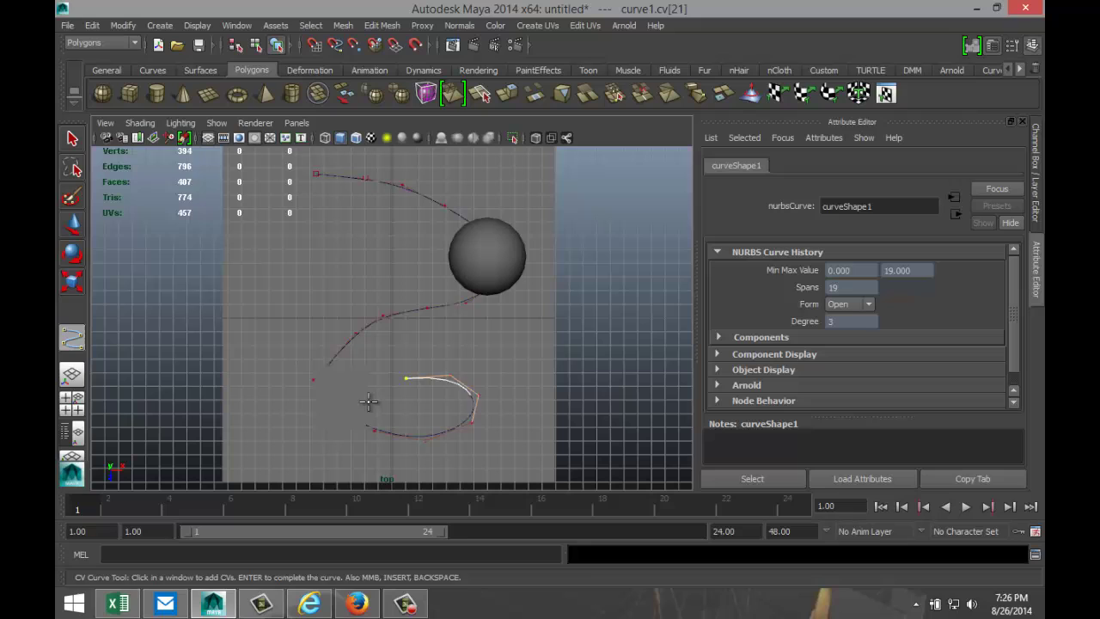
pyautogui.click(369, 398)
pyautogui.click(335, 413)
pyautogui.click(307, 415)
pyautogui.click(290, 415)
pyautogui.click(268, 372)
pyautogui.click(299, 308)
pyautogui.click(347, 302)
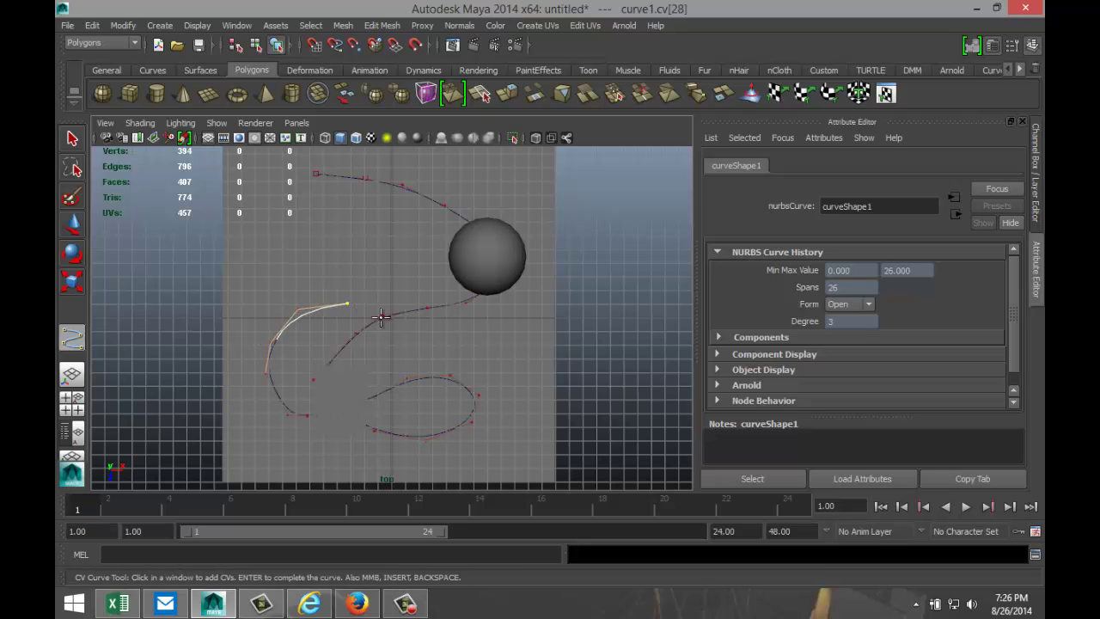
pyautogui.click(398, 325)
pyautogui.click(430, 339)
pyautogui.click(489, 351)
pyautogui.click(528, 329)
pyautogui.click(534, 283)
pyautogui.click(525, 264)
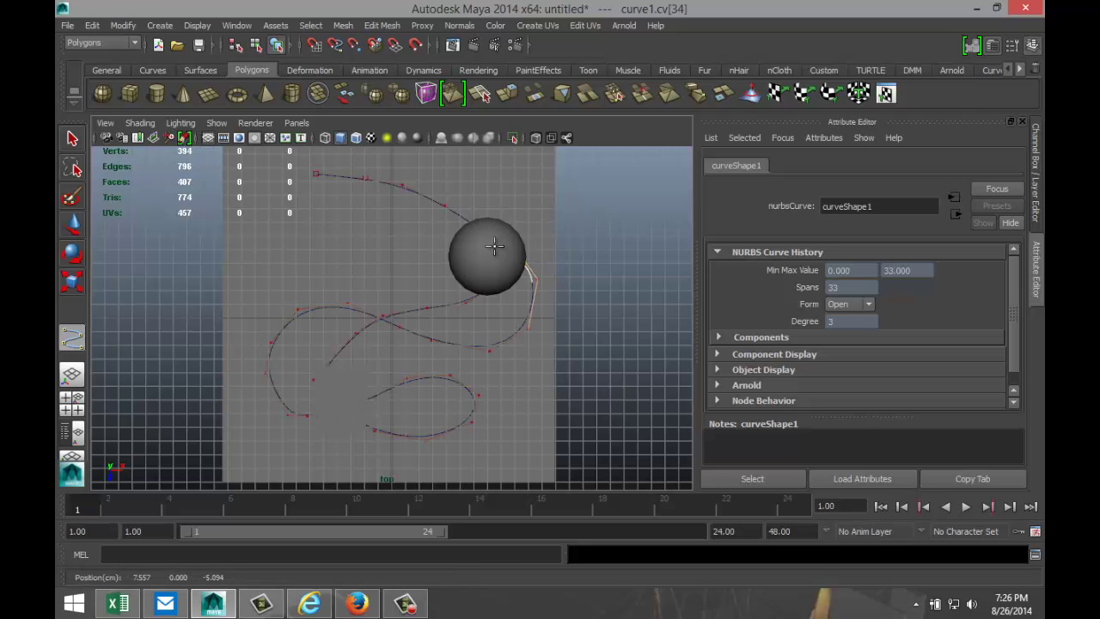
pyautogui.click(507, 247)
pyautogui.click(481, 238)
pyautogui.click(457, 234)
pyautogui.click(422, 244)
pyautogui.click(402, 247)
pyautogui.click(352, 242)
pyautogui.click(329, 225)
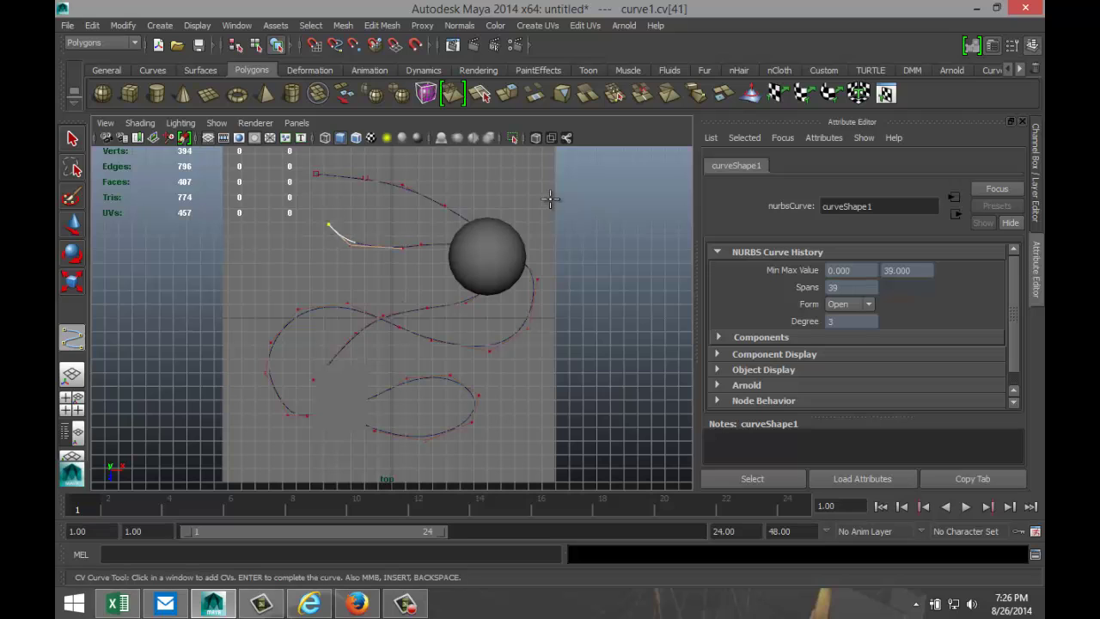
pyautogui.press('w')
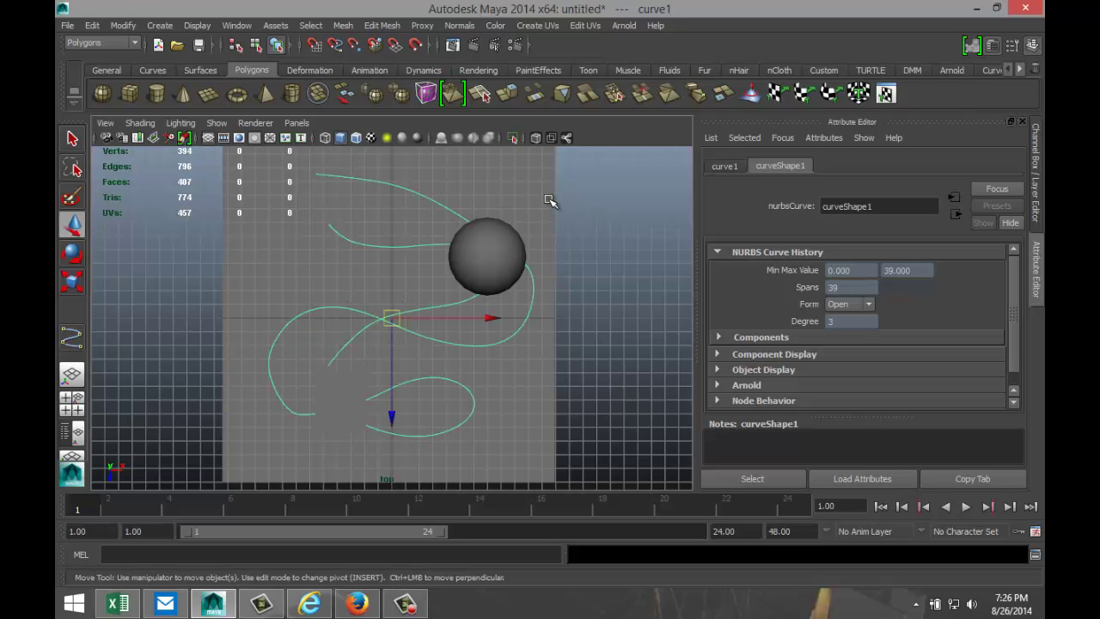
# Step: Raise the curve about 8.7 cm above the plane in the perspective view
pyautogui.click(72, 403)
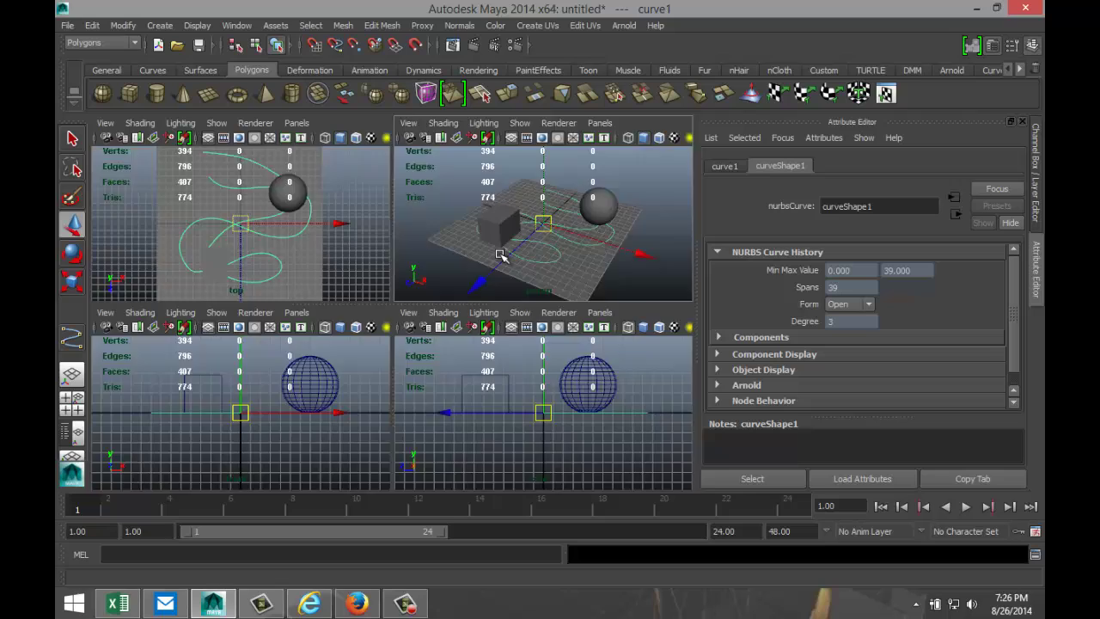
pyautogui.press('space')
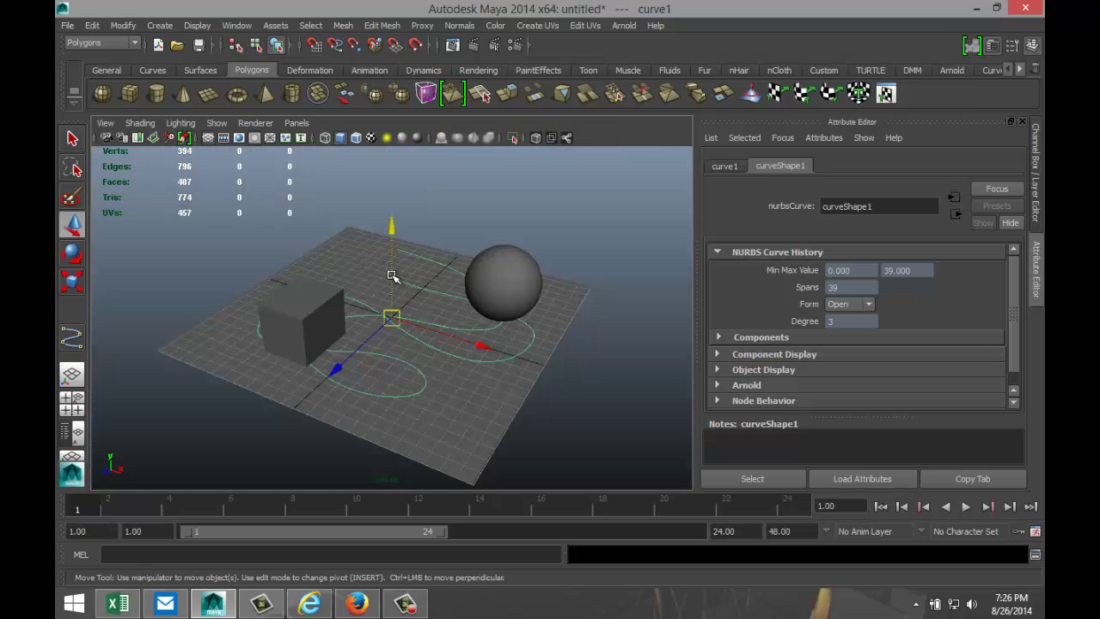
pyautogui.moveTo(391, 229); pyautogui.dragTo(391, 159)
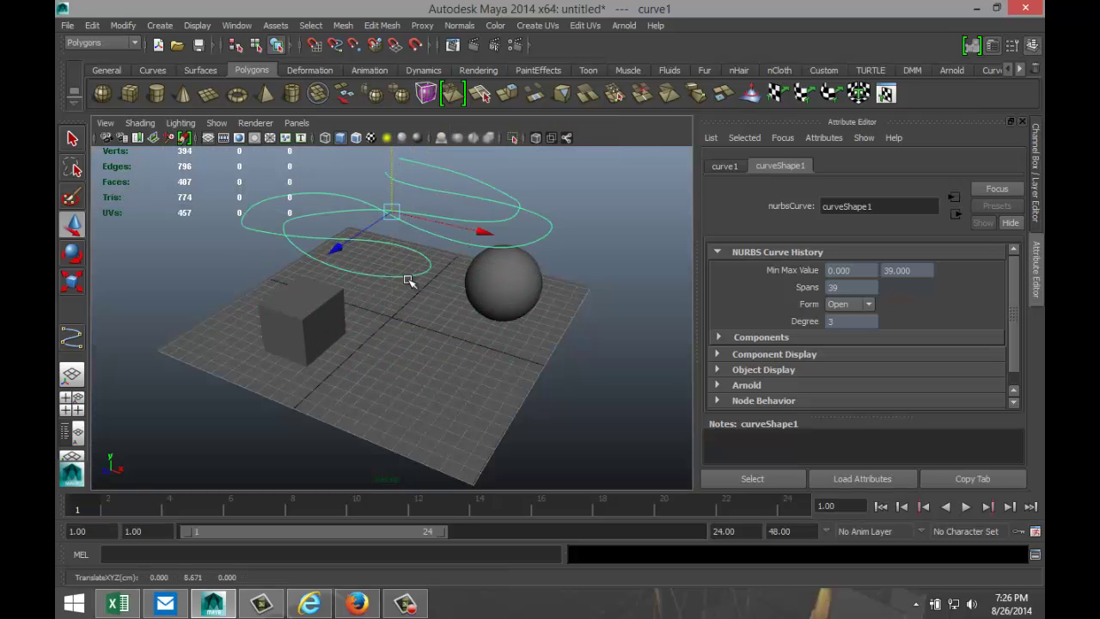
pyautogui.moveTo(411, 281)
pyautogui.keyDown('alt'); pyautogui.mouseDown()
pyautogui.moveTo(425, 253)
pyautogui.moveTo(467, 312)
pyautogui.moveTo(388, 238)
pyautogui.moveTo(411, 302)
pyautogui.mouseUp(); pyautogui.keyUp('alt')
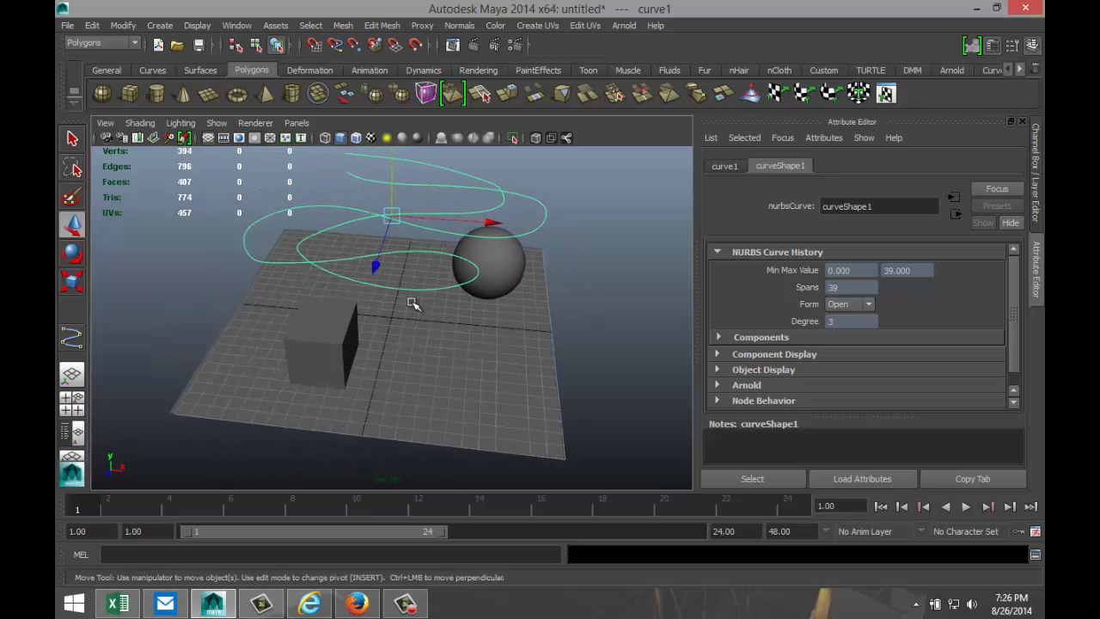
# Step: Delete the winding curve above the plane
pyautogui.click(607, 252)
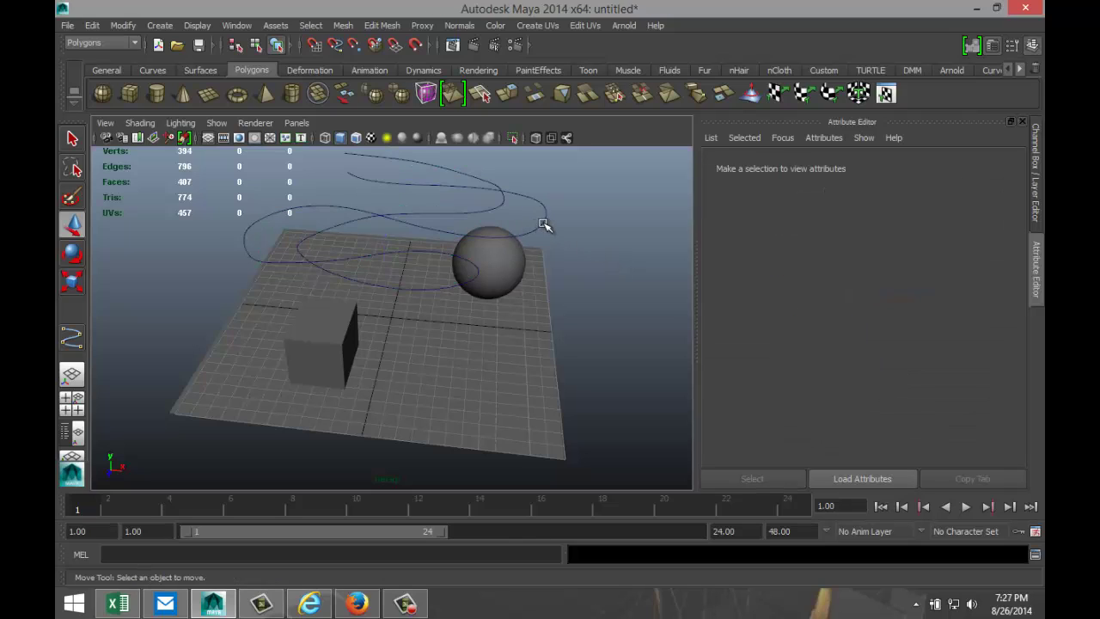
pyautogui.click(544, 225)
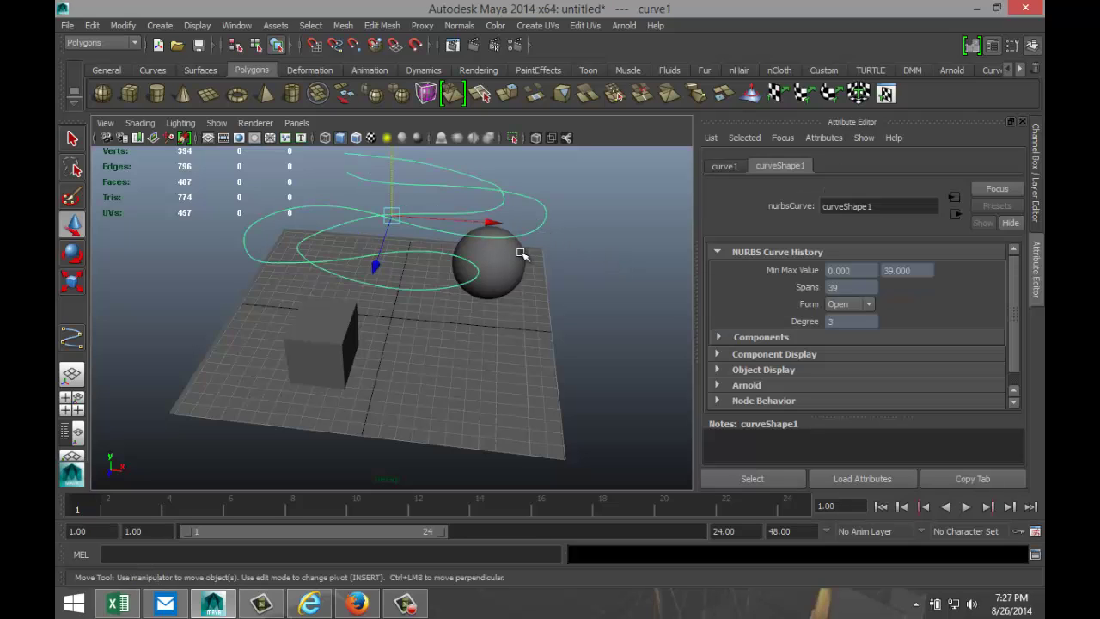
pyautogui.press('Delete')
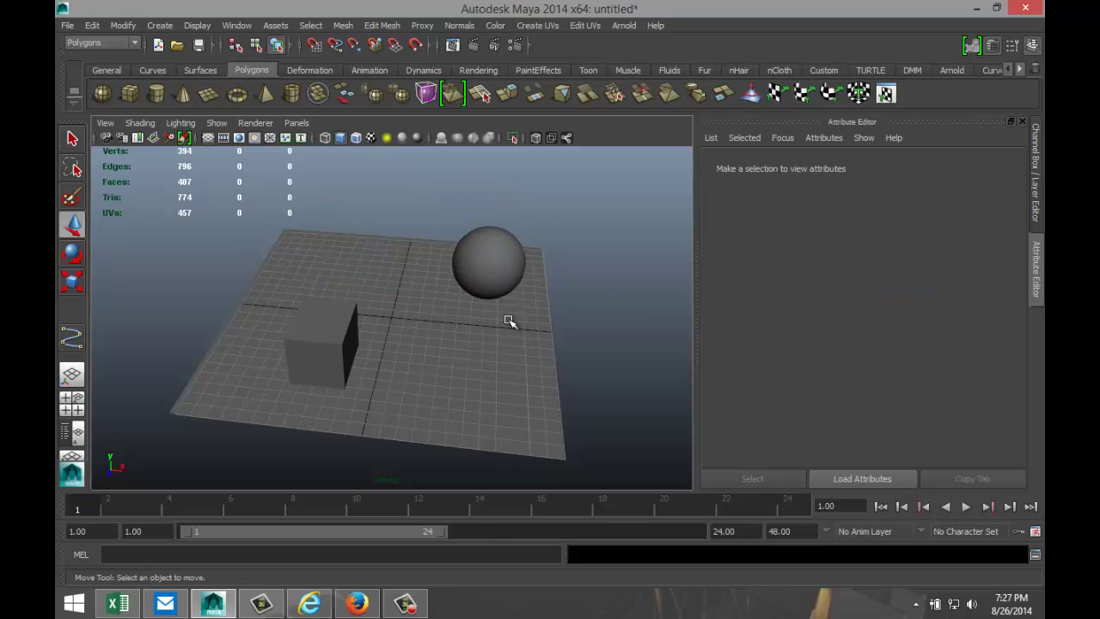
pyautogui.moveTo(469, 363)
pyautogui.keyDown('alt'); pyautogui.mouseDown()
pyautogui.moveTo(459, 341)
pyautogui.moveTo(455, 354)
pyautogui.mouseUp(); pyautogui.keyUp('alt')
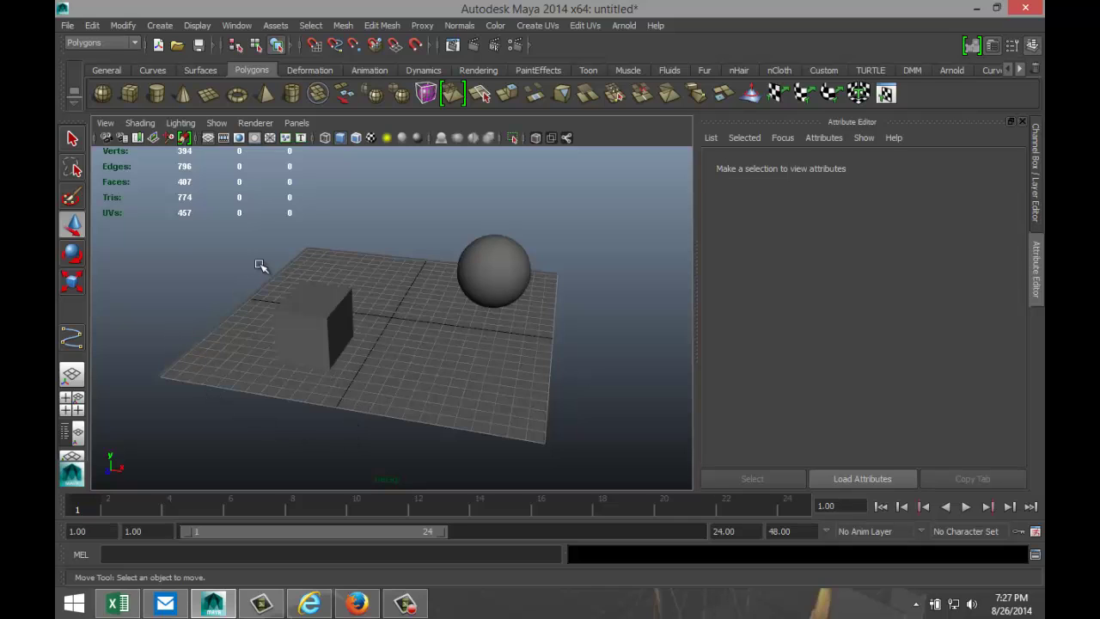
# Step: Select the plane, cube and sphere together and combine them into one polygon mesh
pyautogui.click(465, 383)
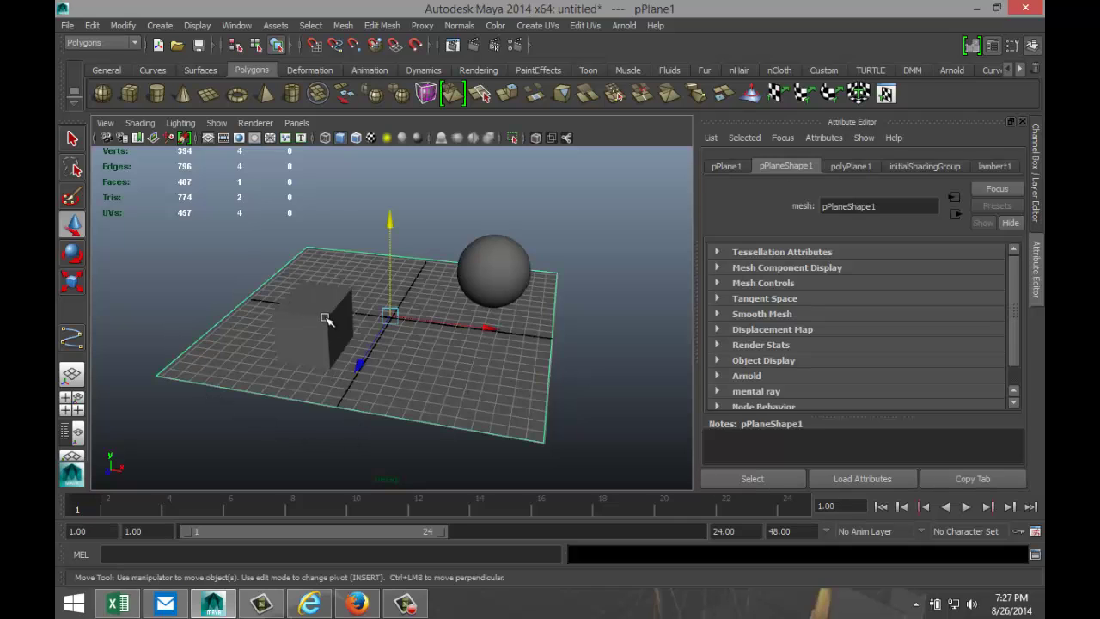
pyautogui.click(329, 320)
pyautogui.click(493, 264)
pyautogui.click(496, 417)
pyautogui.click(320, 323)
pyautogui.click(499, 286)
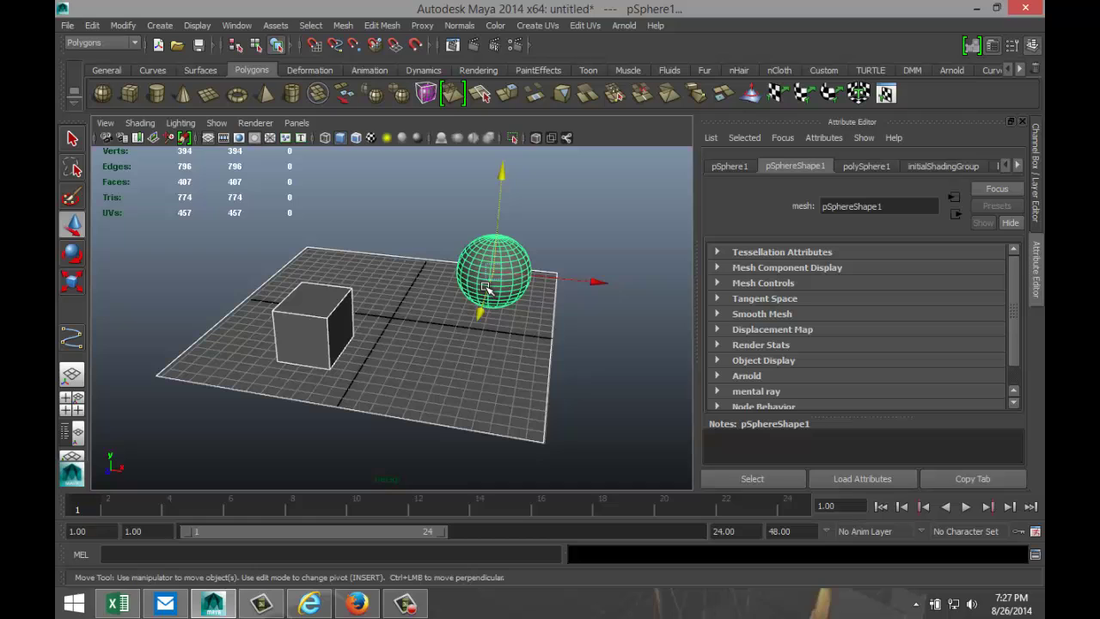
pyautogui.click(343, 26)
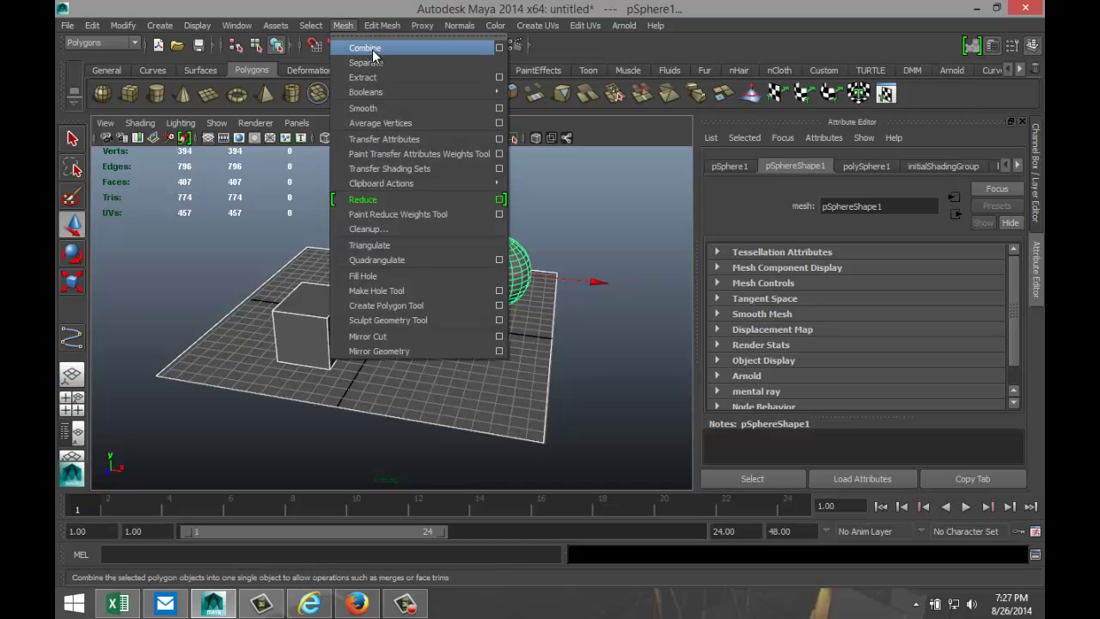
pyautogui.click(372, 50)
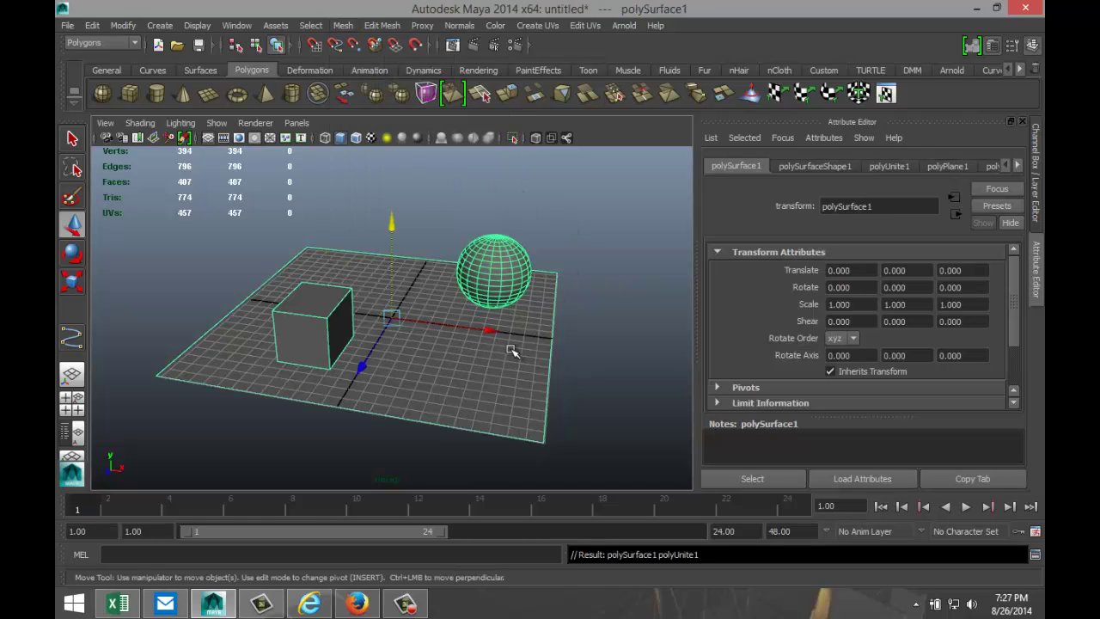
pyautogui.click(581, 404)
pyautogui.click(555, 410)
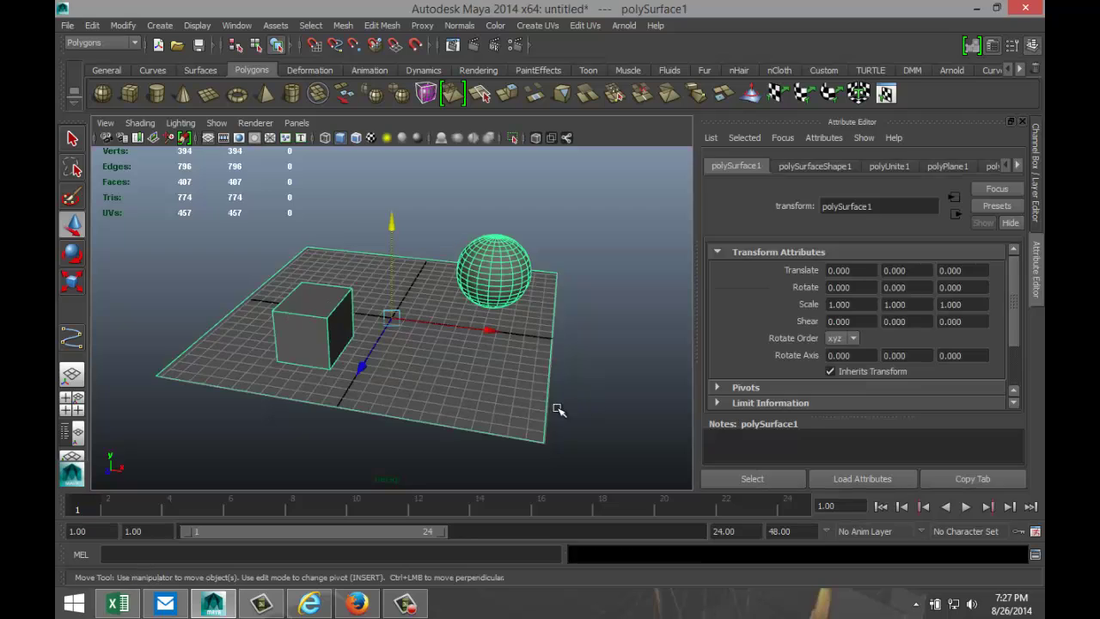
pyautogui.click(611, 411)
pyautogui.click(545, 413)
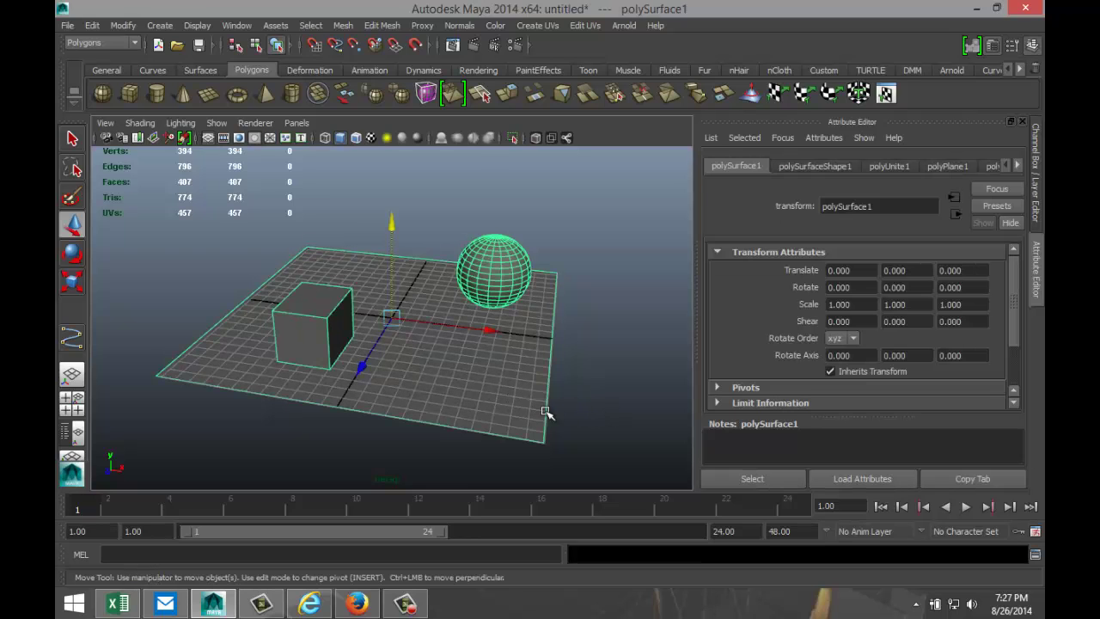
# Step: Switch to the four-view layout and make the combined mesh live
pyautogui.click(76, 404)
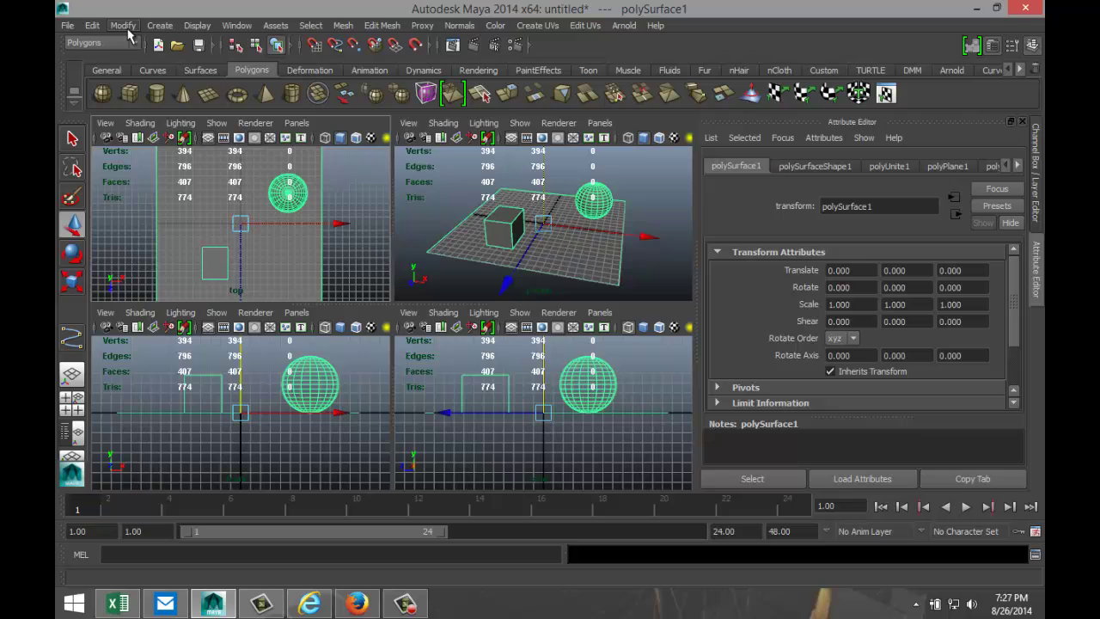
pyautogui.click(123, 26)
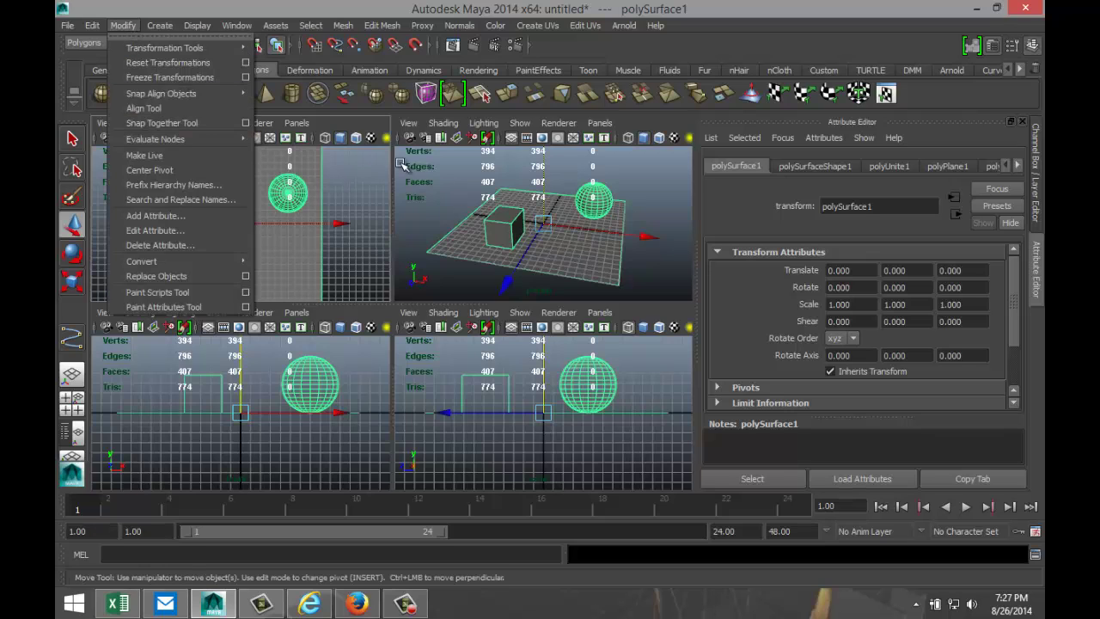
pyautogui.click(155, 156)
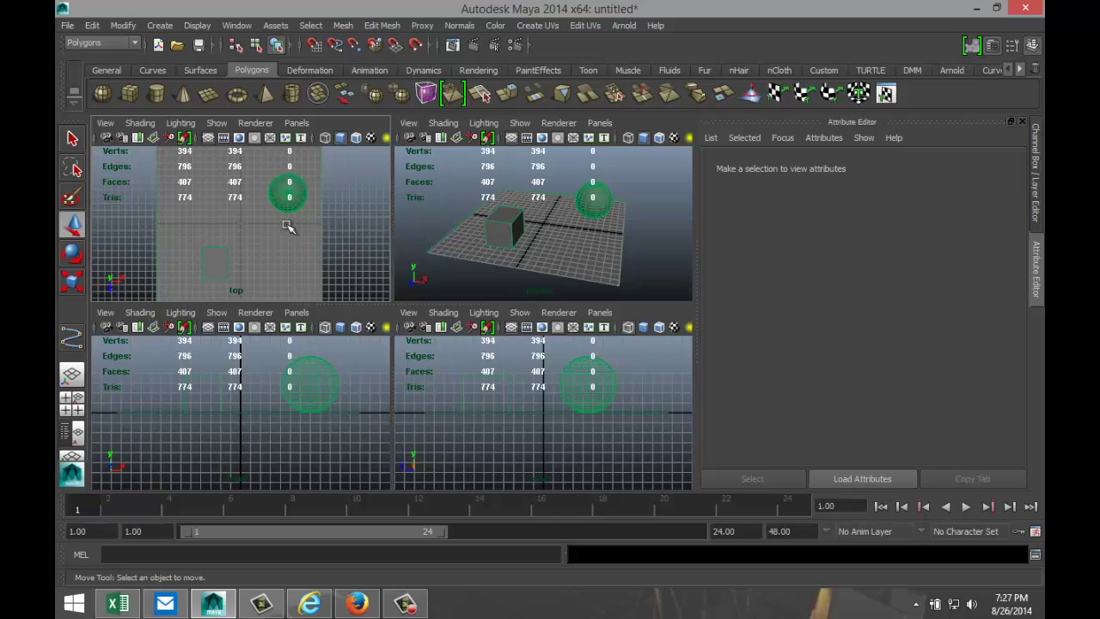
# Step: Draw a long winding CV curve on the live mesh in the full-size top view, looping over the sphere and cube and back past the sphere
pyautogui.press('space')
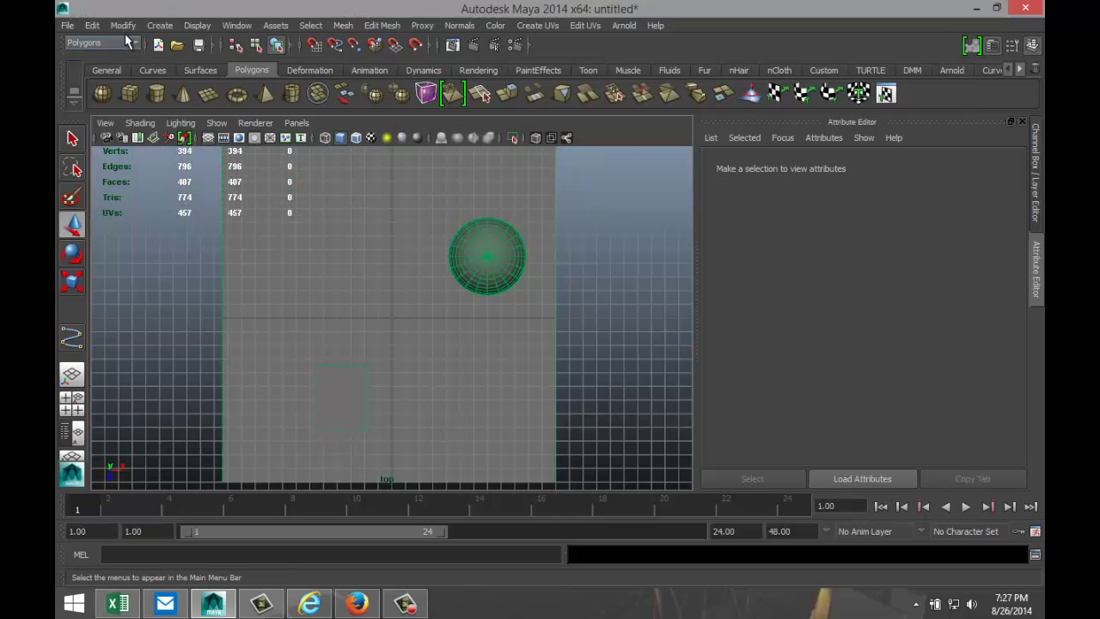
pyautogui.click(161, 27)
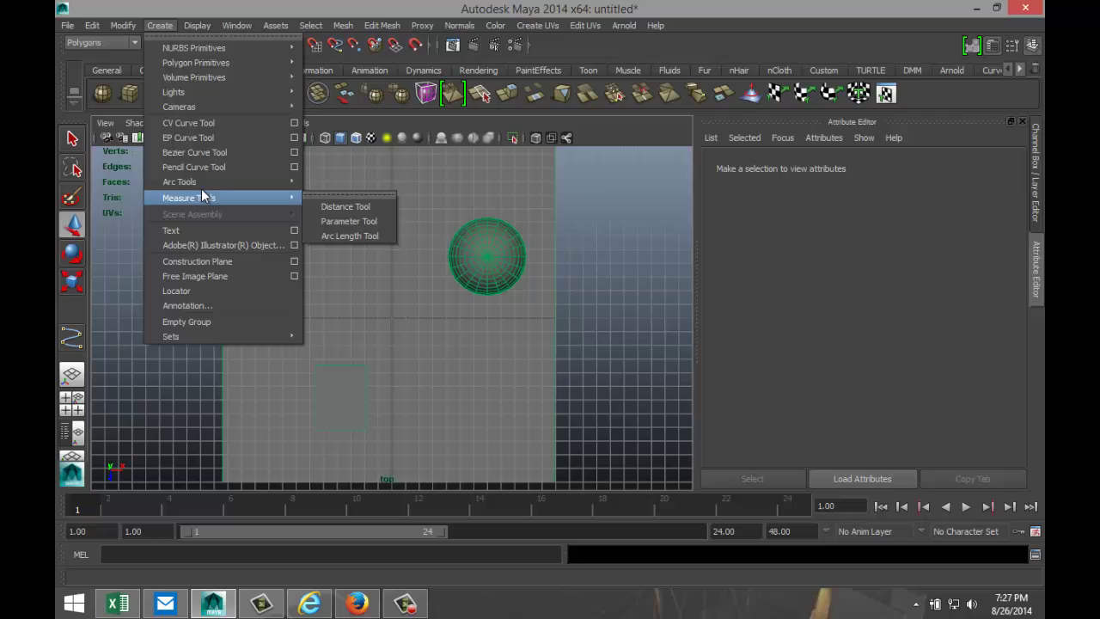
pyautogui.click(207, 123)
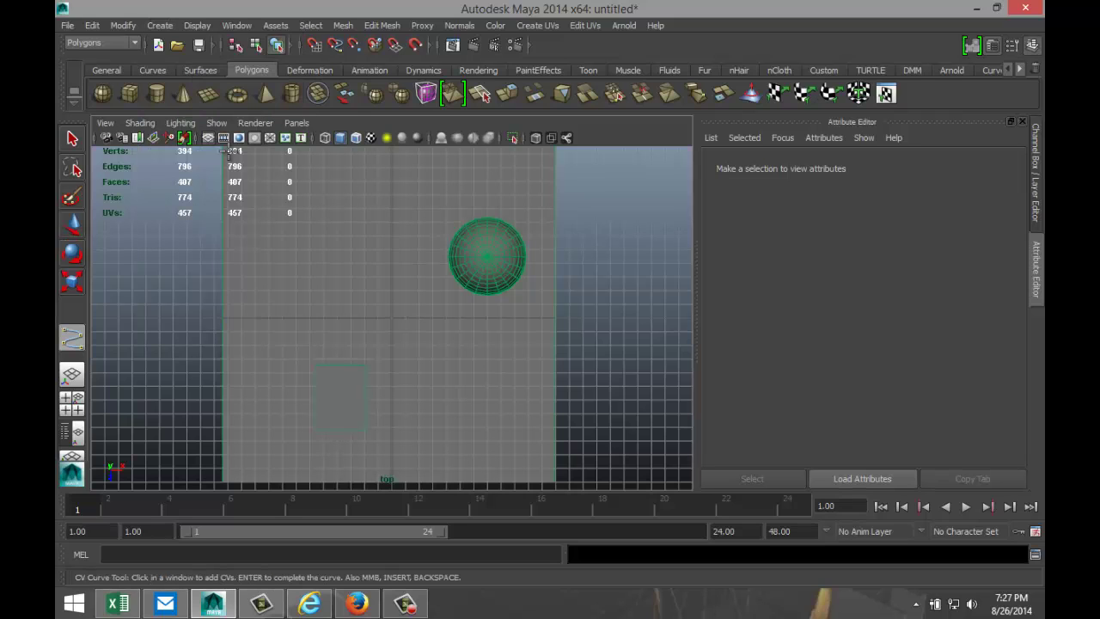
pyautogui.click(316, 217)
pyautogui.click(349, 189)
pyautogui.click(373, 177)
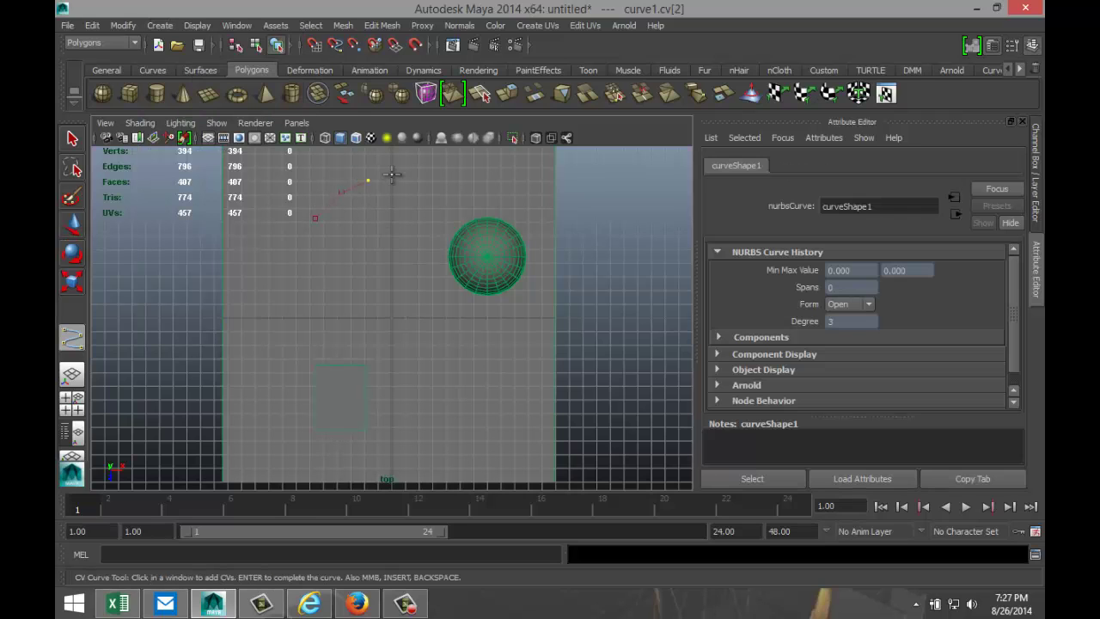
pyautogui.click(397, 176)
pyautogui.click(428, 182)
pyautogui.click(447, 191)
pyautogui.click(465, 209)
pyautogui.click(475, 231)
pyautogui.click(482, 254)
pyautogui.click(477, 288)
pyautogui.click(483, 341)
pyautogui.click(503, 344)
pyautogui.click(521, 329)
pyautogui.click(537, 297)
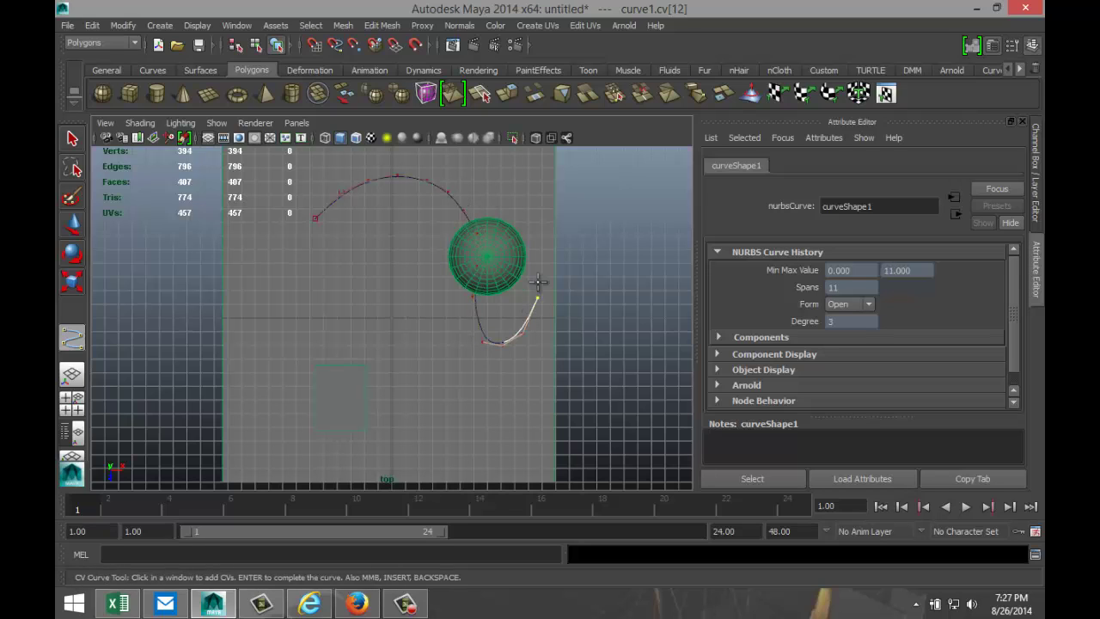
pyautogui.click(539, 276)
pyautogui.click(522, 258)
pyautogui.click(491, 247)
pyautogui.click(459, 250)
pyautogui.click(444, 261)
pyautogui.click(432, 297)
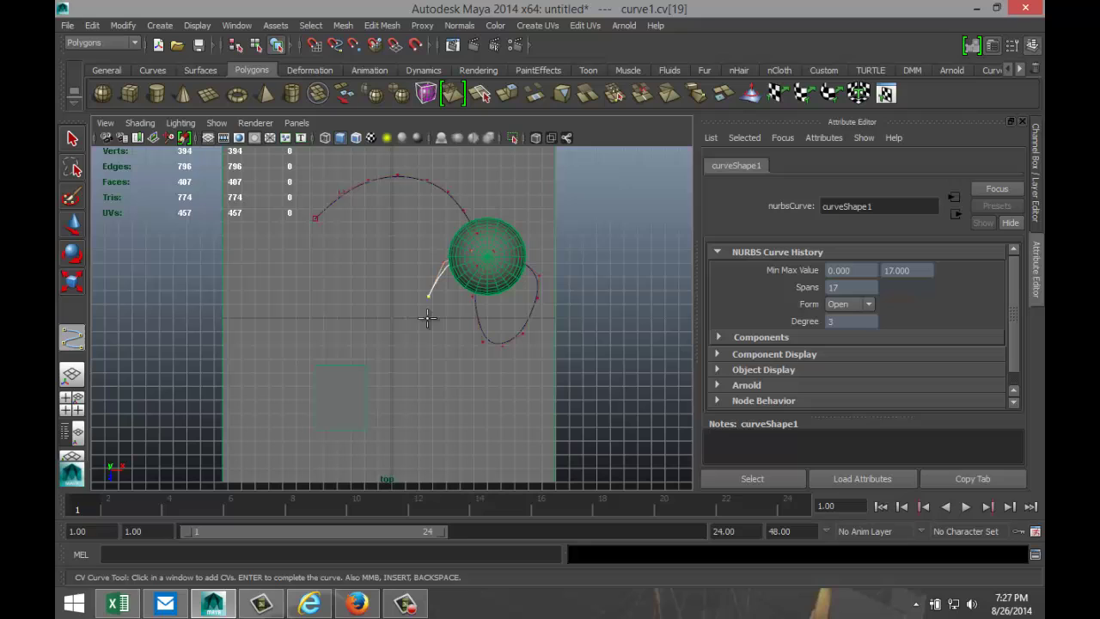
pyautogui.click(431, 346)
pyautogui.click(422, 371)
pyautogui.click(412, 379)
pyautogui.click(389, 390)
pyautogui.click(370, 390)
pyautogui.click(335, 382)
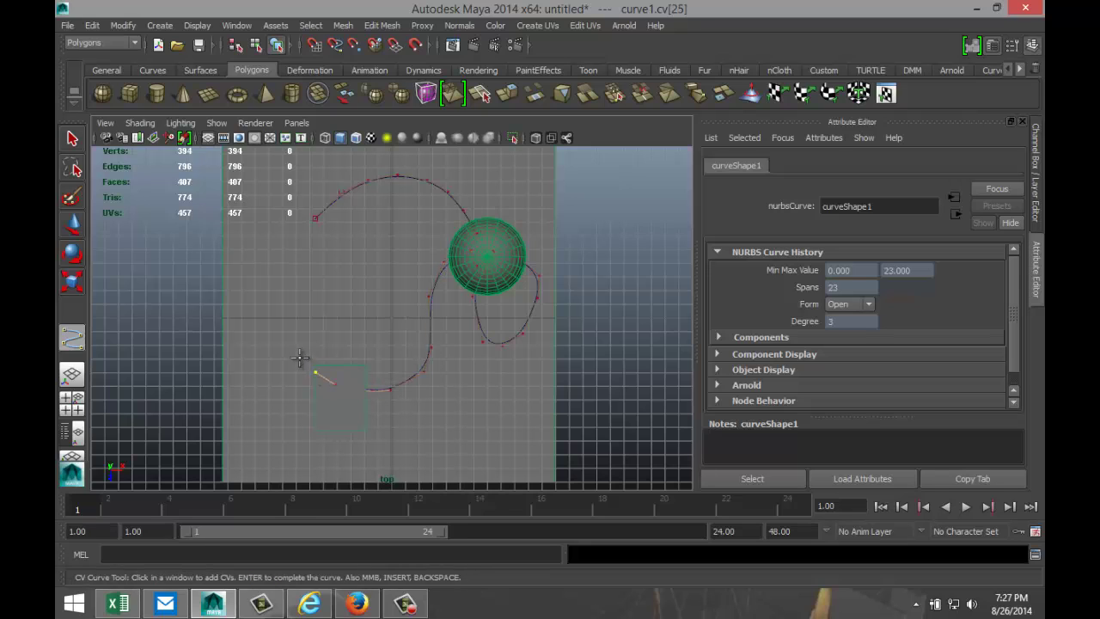
pyautogui.click(295, 356)
pyautogui.click(273, 359)
pyautogui.click(262, 381)
pyautogui.click(267, 406)
pyautogui.click(301, 421)
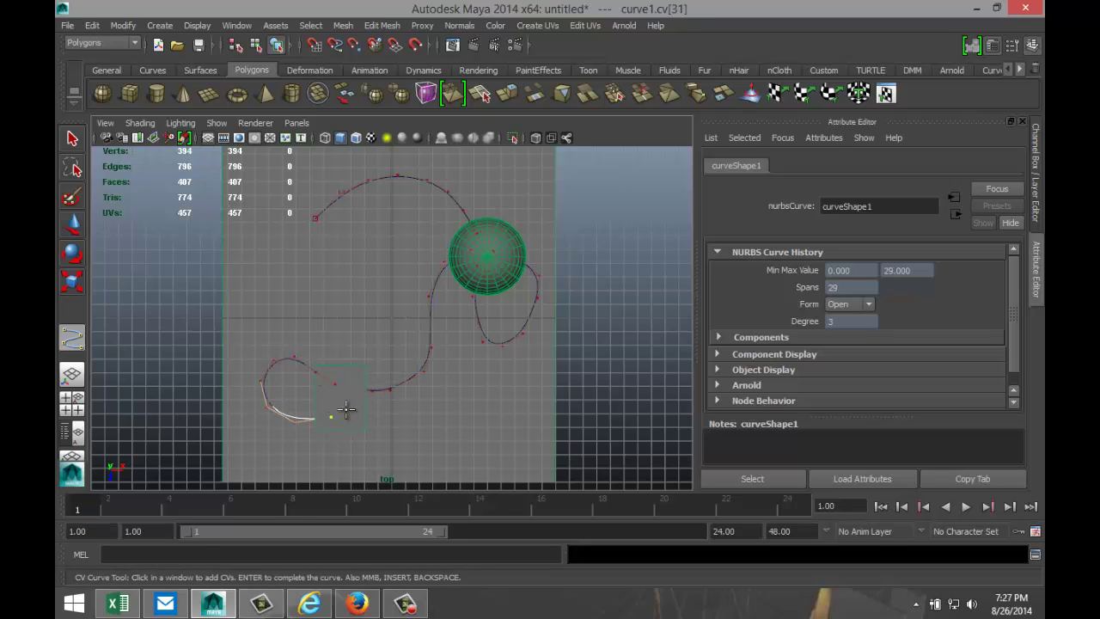
pyautogui.click(331, 418)
pyautogui.click(368, 405)
pyautogui.click(391, 409)
pyautogui.click(401, 430)
pyautogui.click(379, 450)
pyautogui.click(344, 453)
pyautogui.click(333, 434)
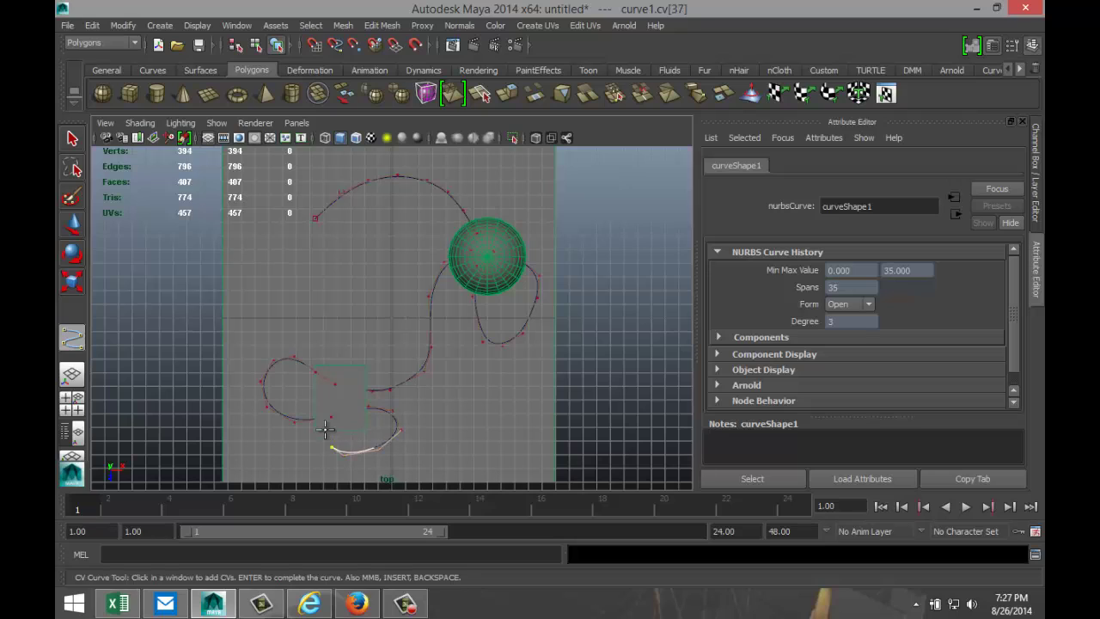
pyautogui.click(331, 408)
pyautogui.click(336, 384)
pyautogui.click(354, 368)
pyautogui.click(380, 341)
pyautogui.click(411, 320)
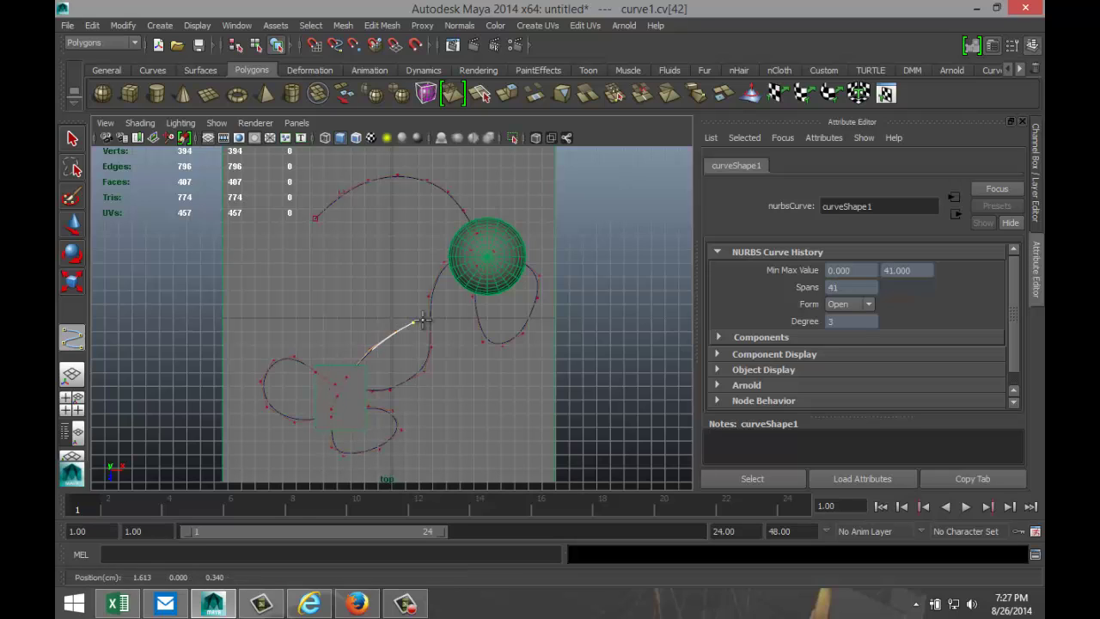
pyautogui.click(450, 309)
pyautogui.click(475, 294)
pyautogui.click(501, 273)
pyautogui.click(514, 249)
pyautogui.click(519, 225)
pyautogui.click(515, 207)
pyautogui.click(505, 194)
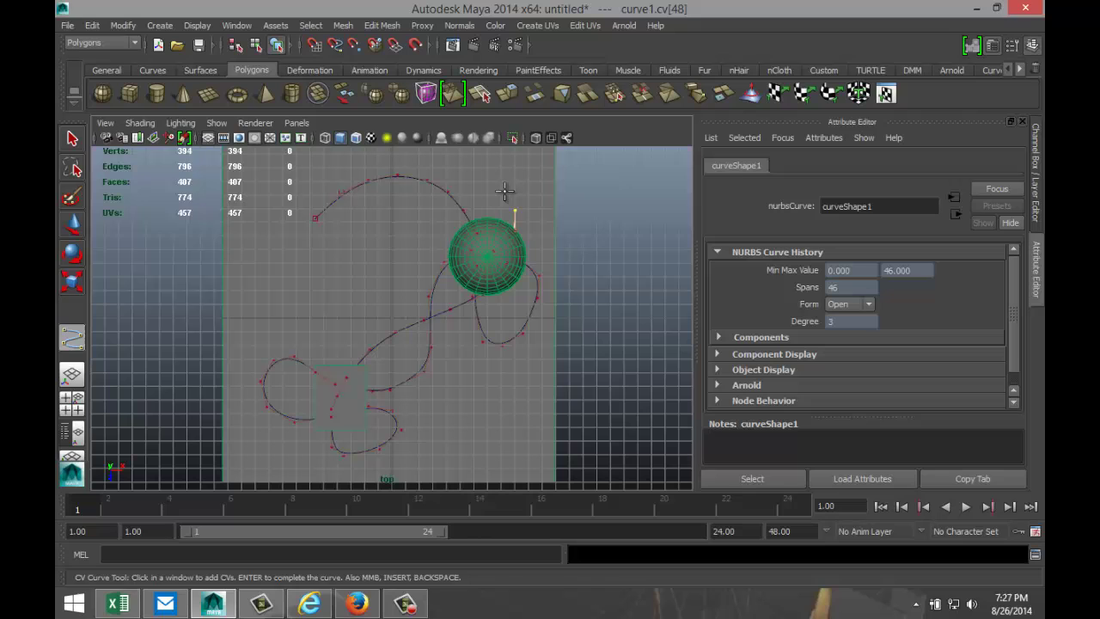
pyautogui.click(494, 187)
pyautogui.click(449, 185)
pyautogui.click(412, 203)
pyautogui.click(379, 237)
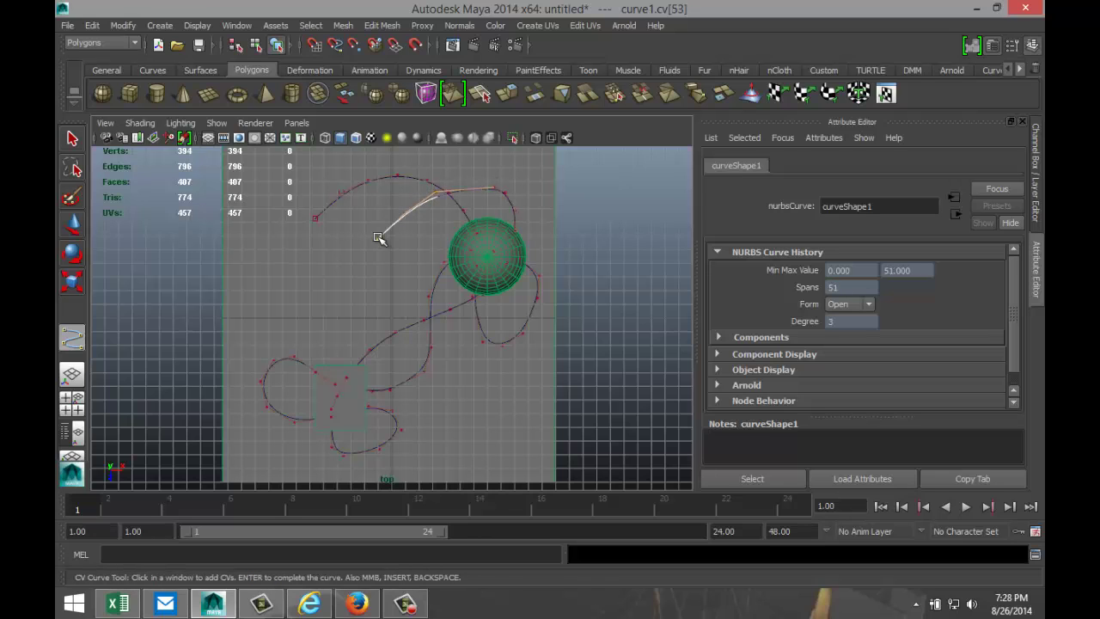
pyautogui.press('w')
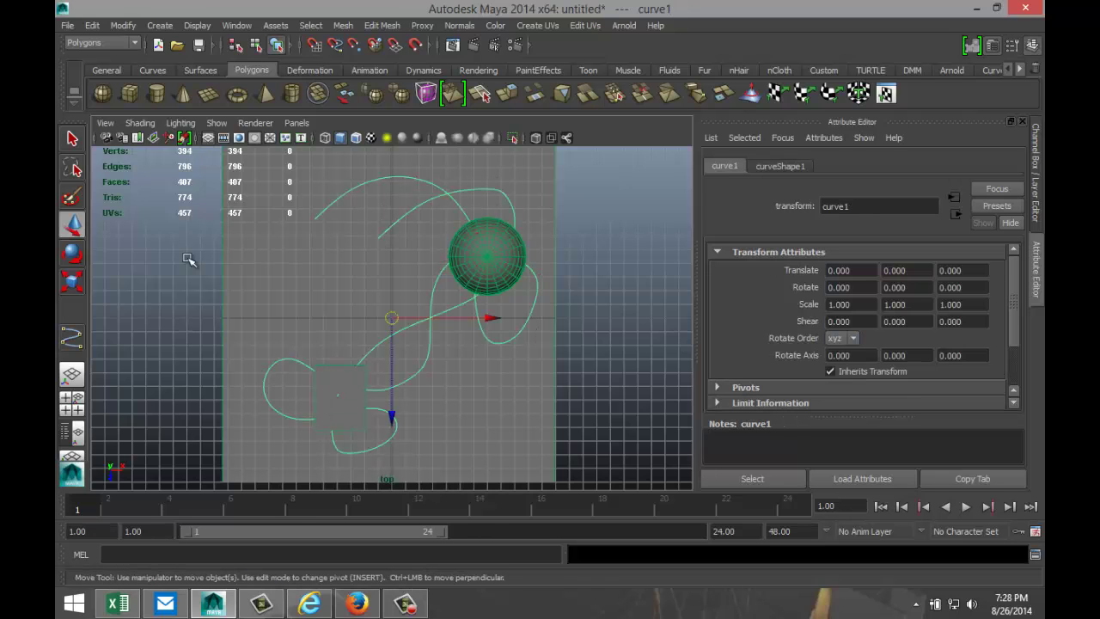
# Step: Show the perspective view full size, with a low, close view of the curve on the cube and sphere
pyautogui.click(72, 400)
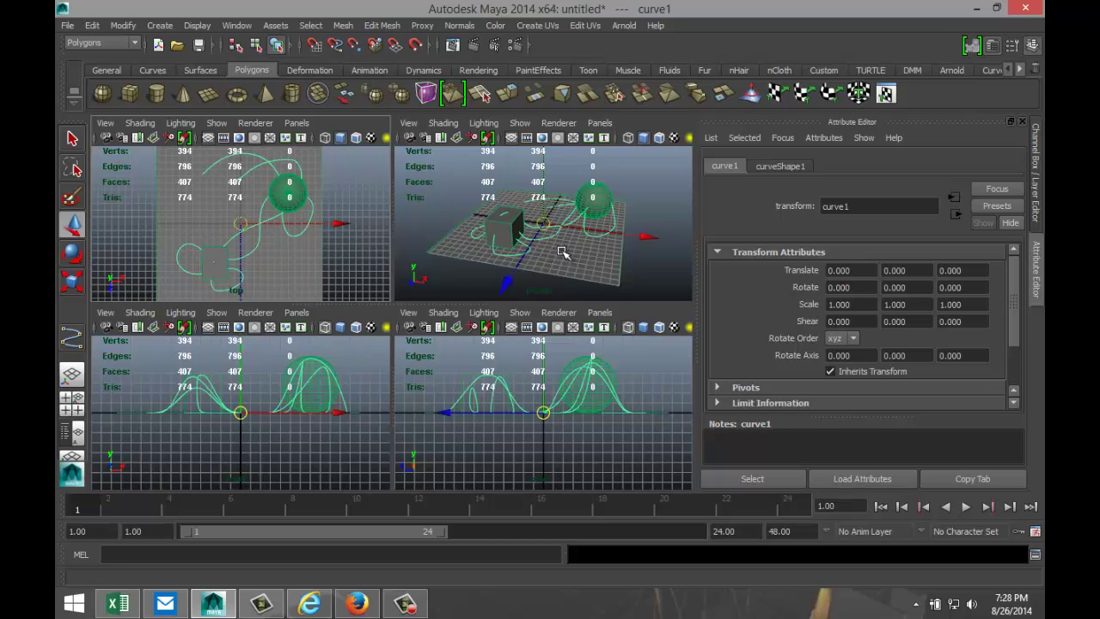
pyautogui.press('space')
pyautogui.keyDown('alt'); pyautogui.moveTo(497, 374); pyautogui.dragTo(223, 445); pyautogui.keyUp('alt')
pyautogui.scroll(3, 507, 356)
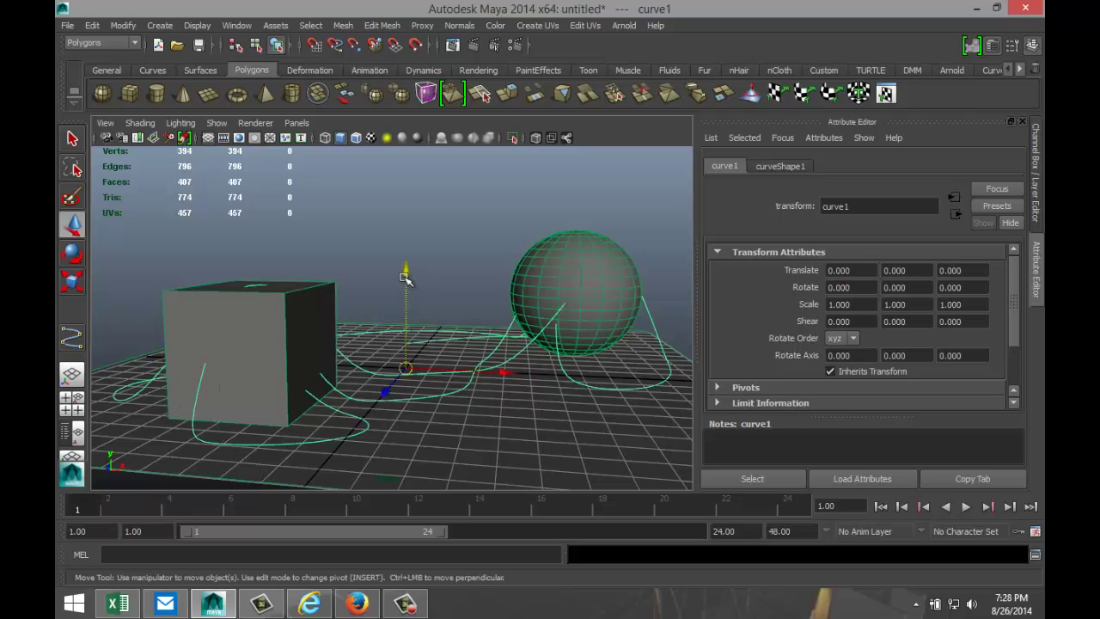
# Step: Raise the curve about 4.6 cm above the live mesh and inspect its shape over the cube and sphere from several sides
pyautogui.moveTo(406, 276); pyautogui.dragTo(418, 163)
pyautogui.keyDown('alt'); pyautogui.moveTo(365, 275); pyautogui.dragTo(536, 366); pyautogui.keyUp('alt')
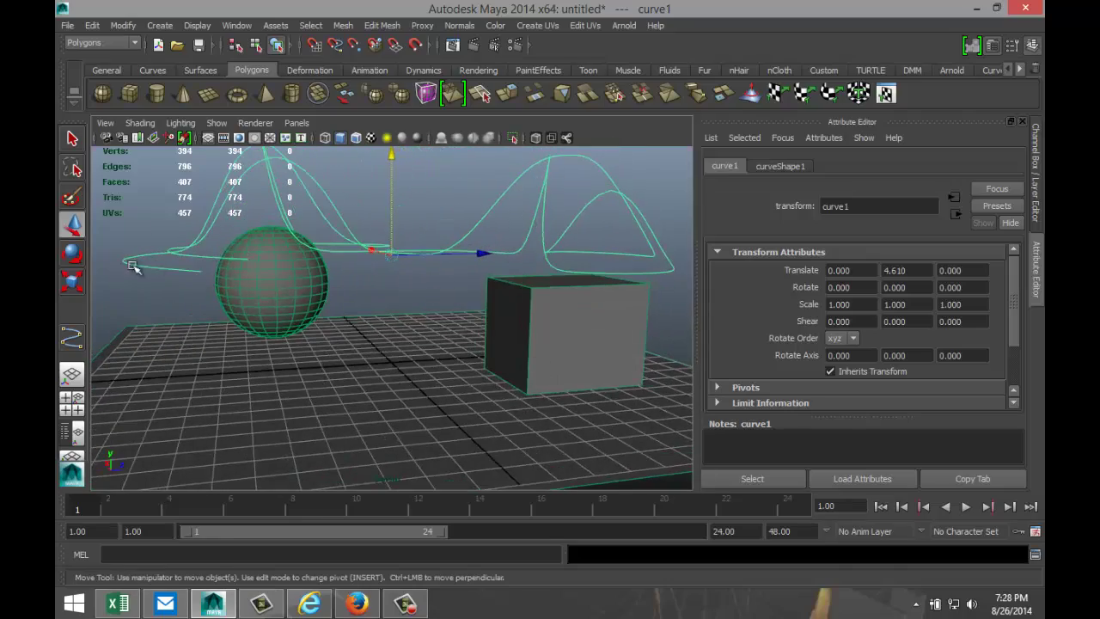
pyautogui.keyDown('alt'); pyautogui.moveTo(395, 366); pyautogui.dragTo(269, 380); pyautogui.keyUp('alt')
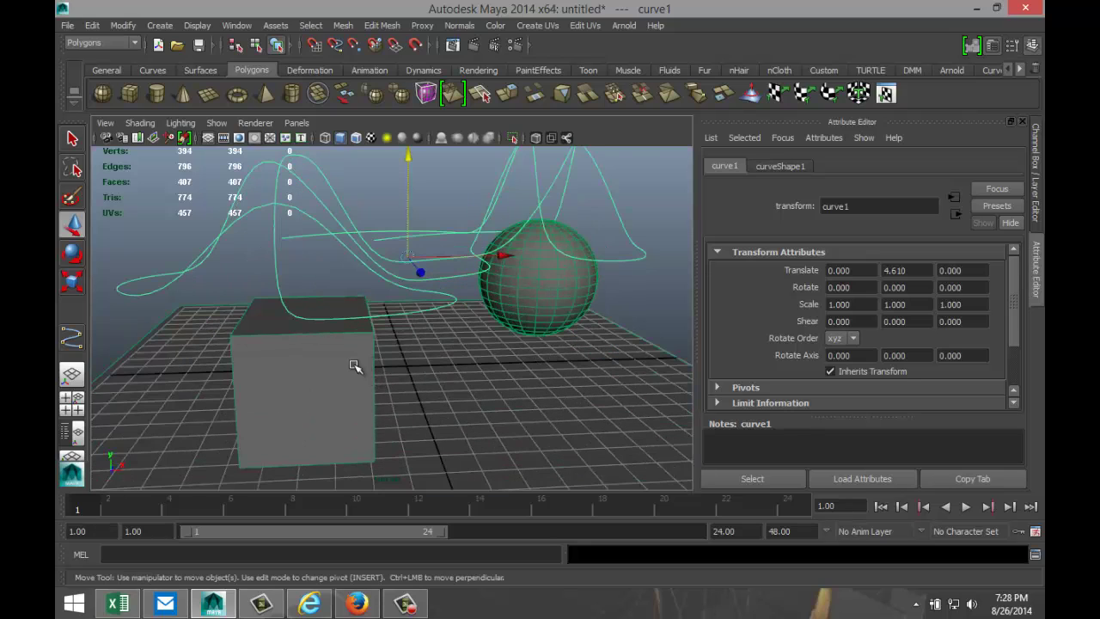
pyautogui.keyDown('alt'); pyautogui.moveTo(353, 366); pyautogui.dragTo(400, 358); pyautogui.keyUp('alt')
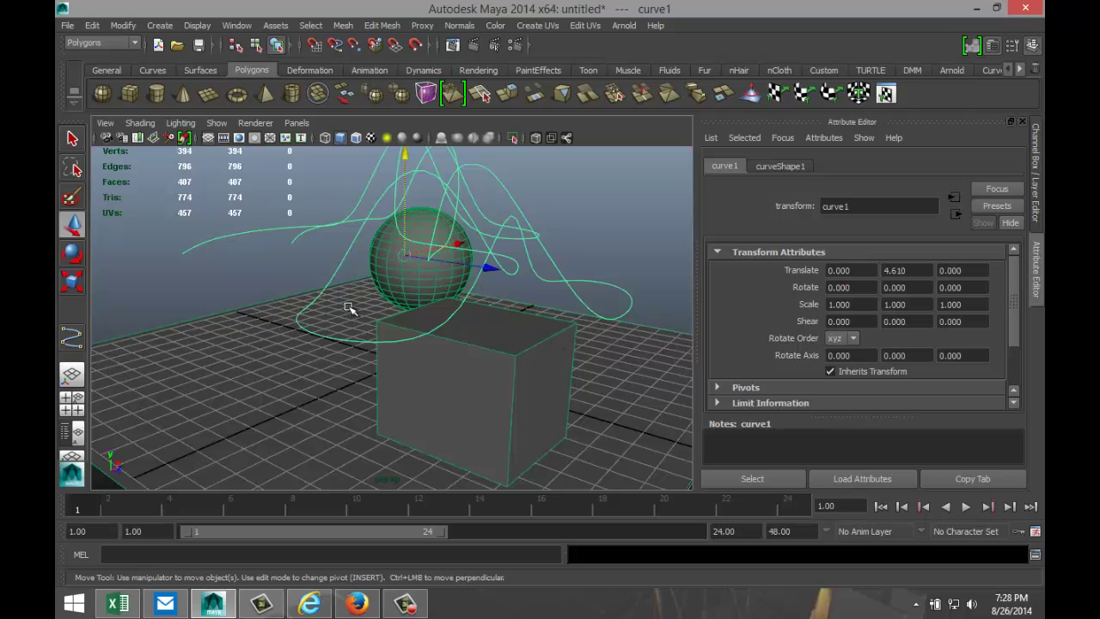
pyautogui.keyDown('alt'); pyautogui.moveTo(242, 353); pyautogui.dragTo(220, 346); pyautogui.keyUp('alt')
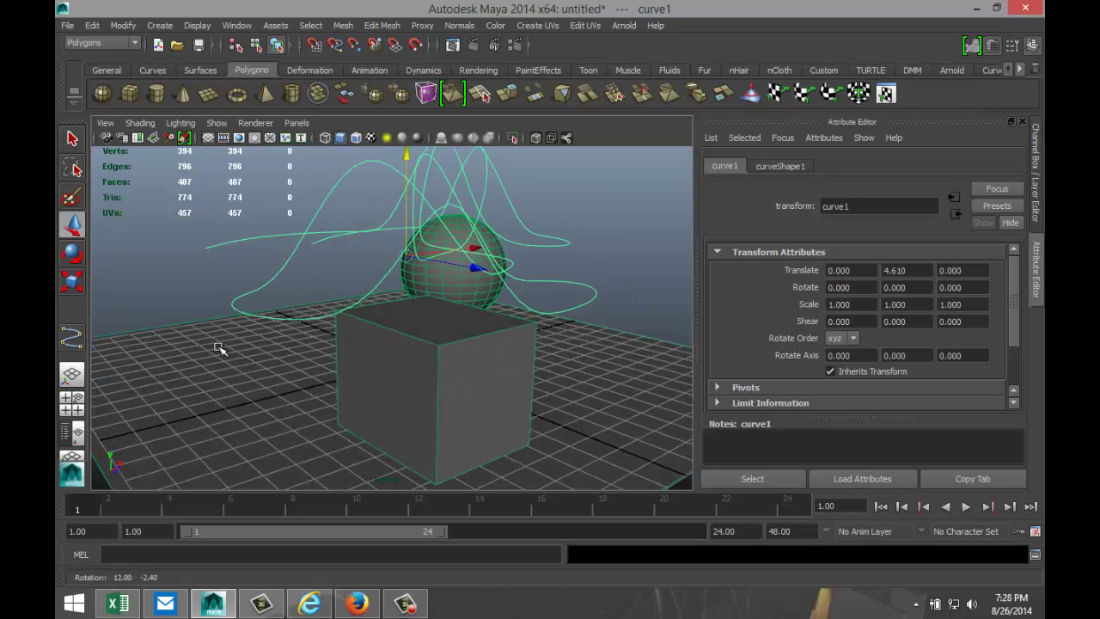
# Step: Lower the curve back onto the mesh, to about 0.02 cm in Y, and view it from the side
pyautogui.moveTo(407, 160); pyautogui.dragTo(408, 163)
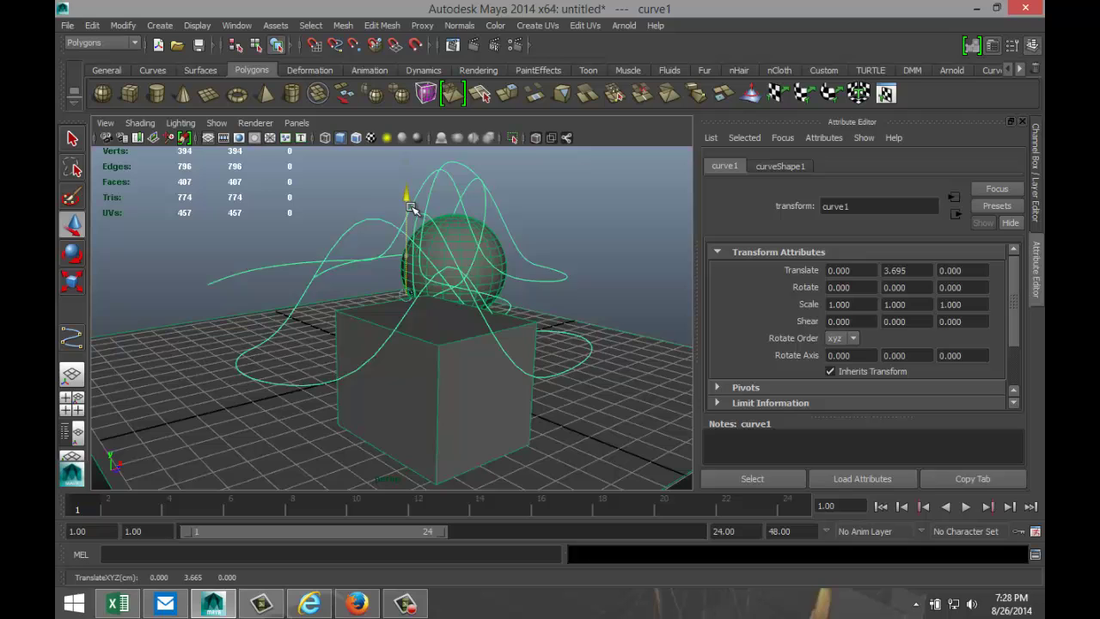
pyautogui.moveTo(411, 208); pyautogui.dragTo(423, 270)
pyautogui.keyDown('alt'); pyautogui.moveTo(555, 367); pyautogui.dragTo(550, 415); pyautogui.keyUp('alt')
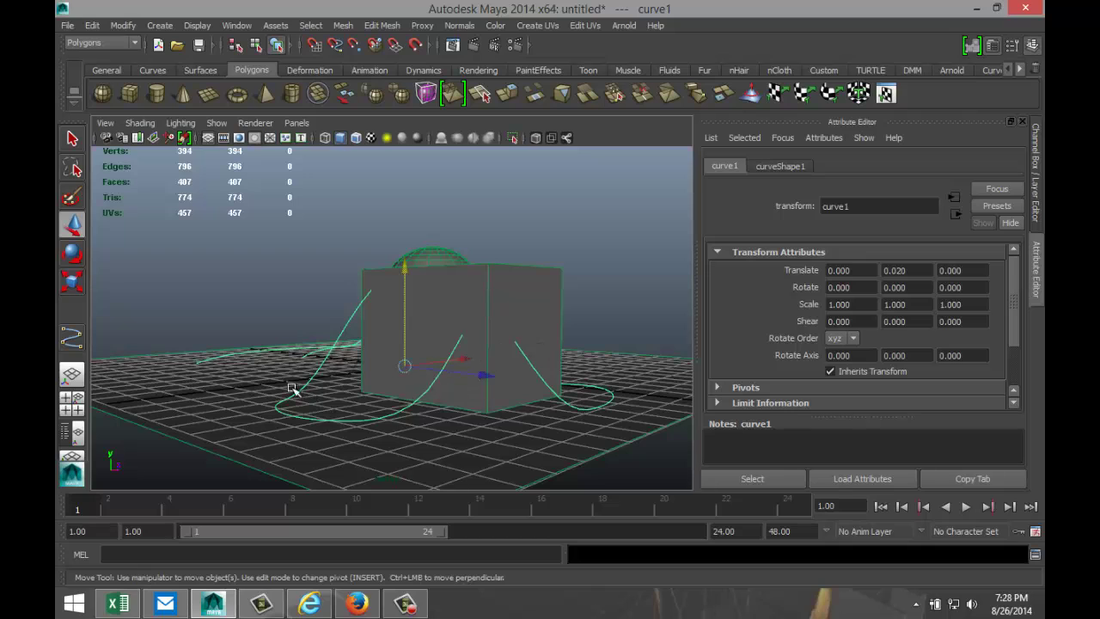
pyautogui.keyDown('alt'); pyautogui.moveTo(292, 390); pyautogui.dragTo(398, 405); pyautogui.keyUp('alt')
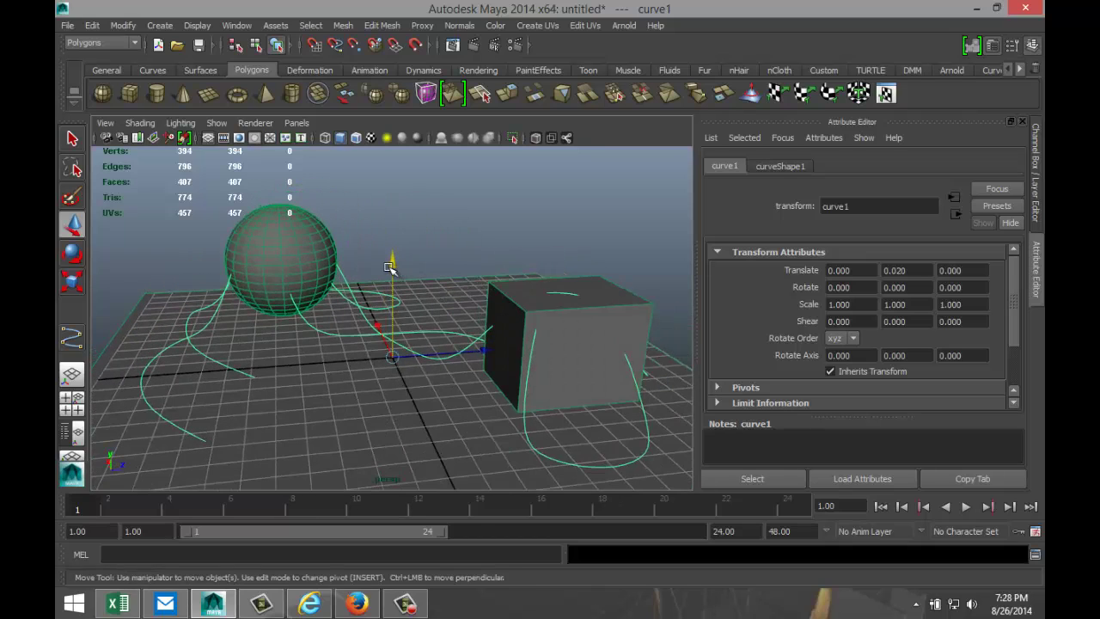
# Step: Raise the curve about 3.8 cm in Y above the mesh
pyautogui.moveTo(390, 267); pyautogui.dragTo(385, 225)
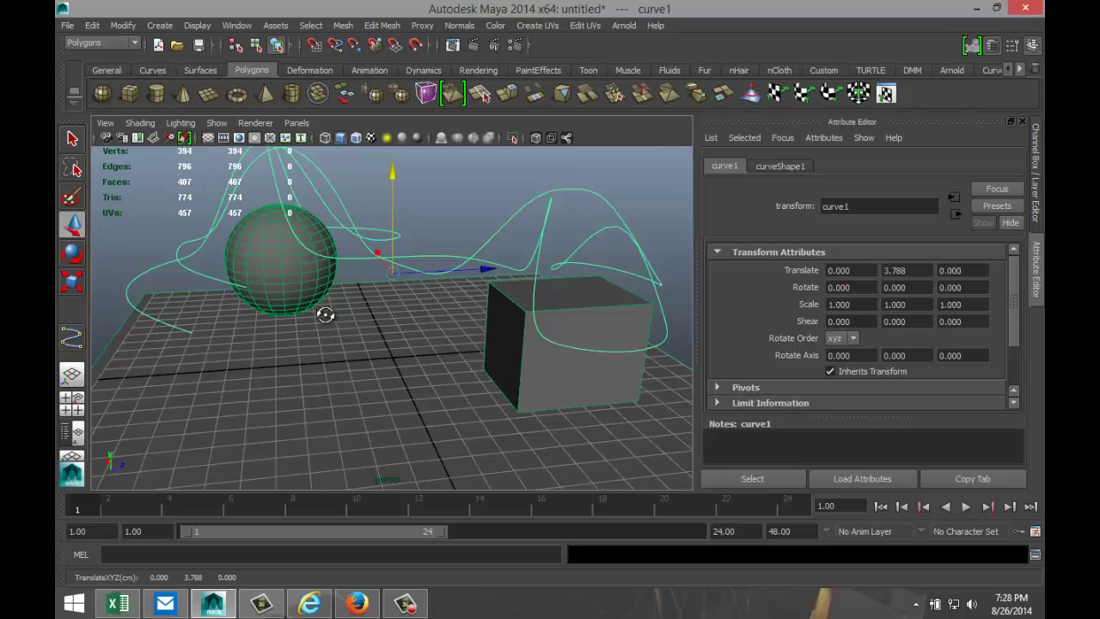
pyautogui.keyDown('alt'); pyautogui.moveTo(325, 314); pyautogui.dragTo(367, 325); pyautogui.keyUp('alt')
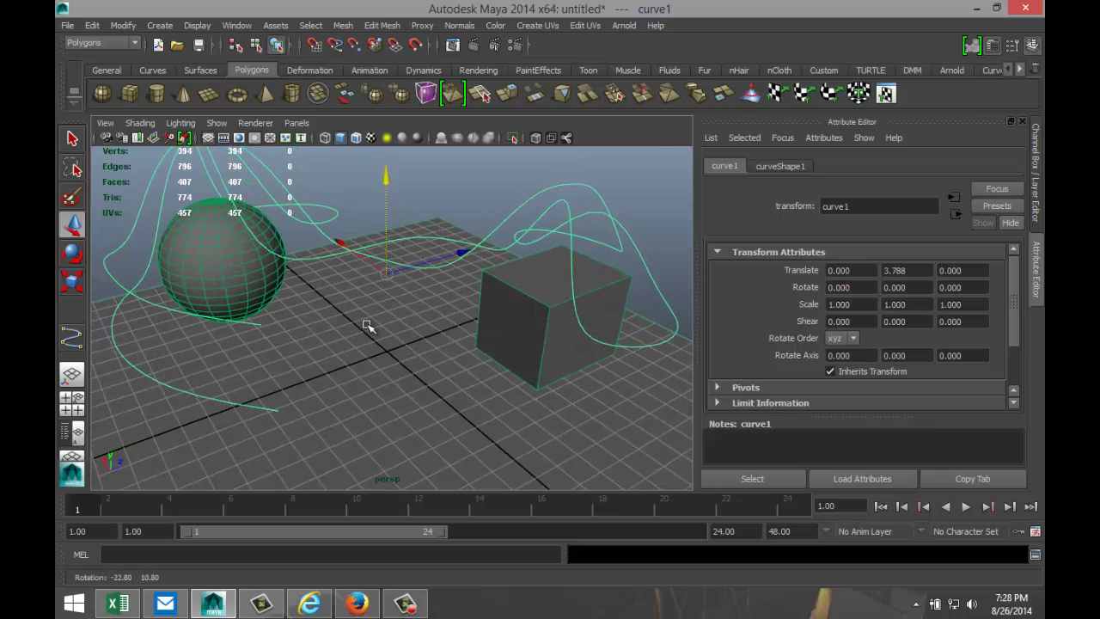